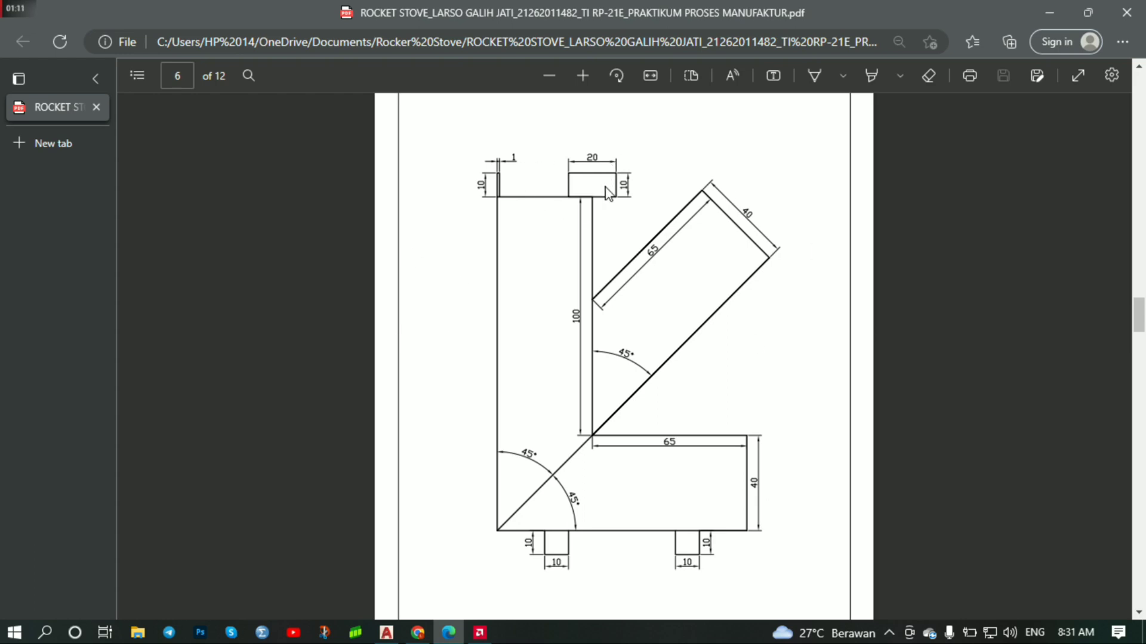
# - Examine the dimensioned side view on page 6 of the stove PDF and the rocket stove reference photo in Chrome
pyautogui.scroll(4, 597, 206)
pyautogui.scroll(-3, 583, 222)
pyautogui.scroll(-3, 513, 245)
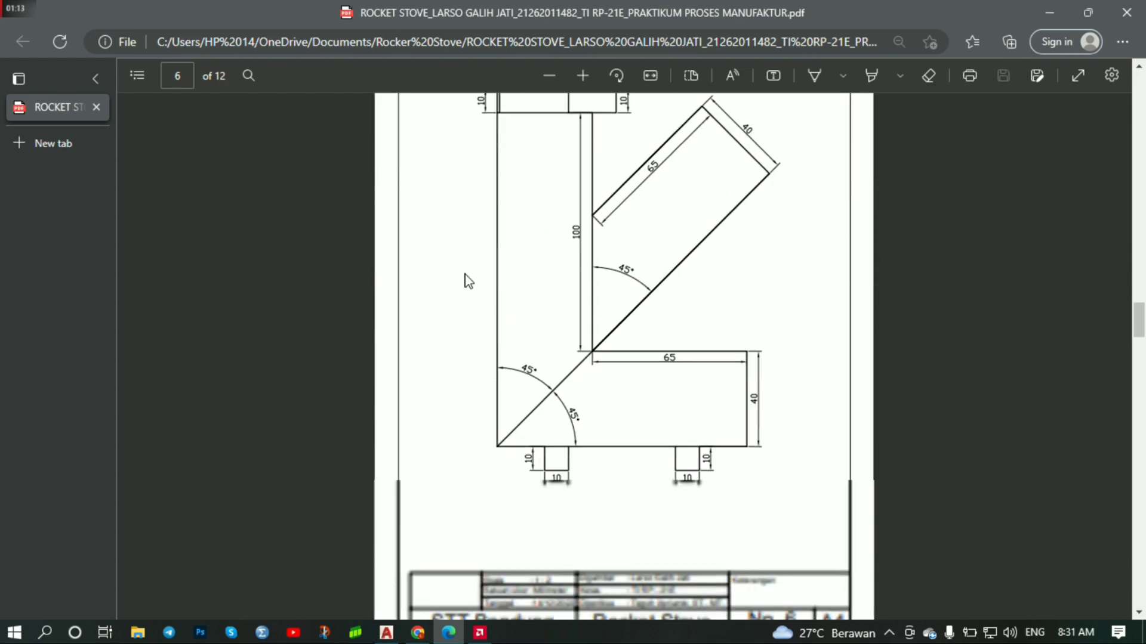
pyautogui.scroll(2, 468, 282)
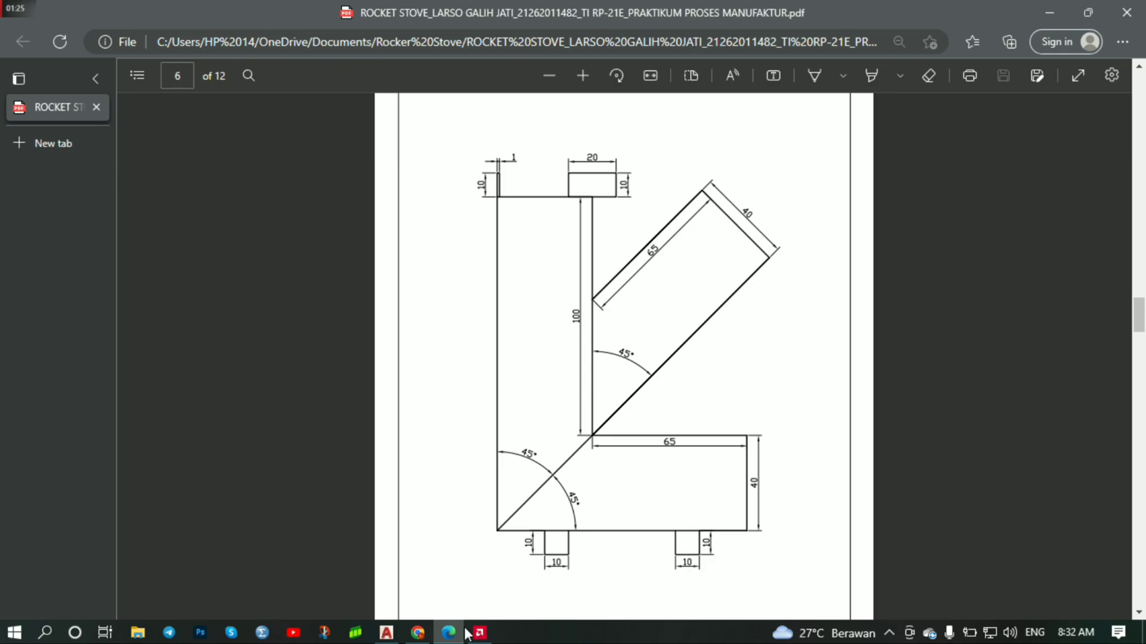
pyautogui.click(425, 634)
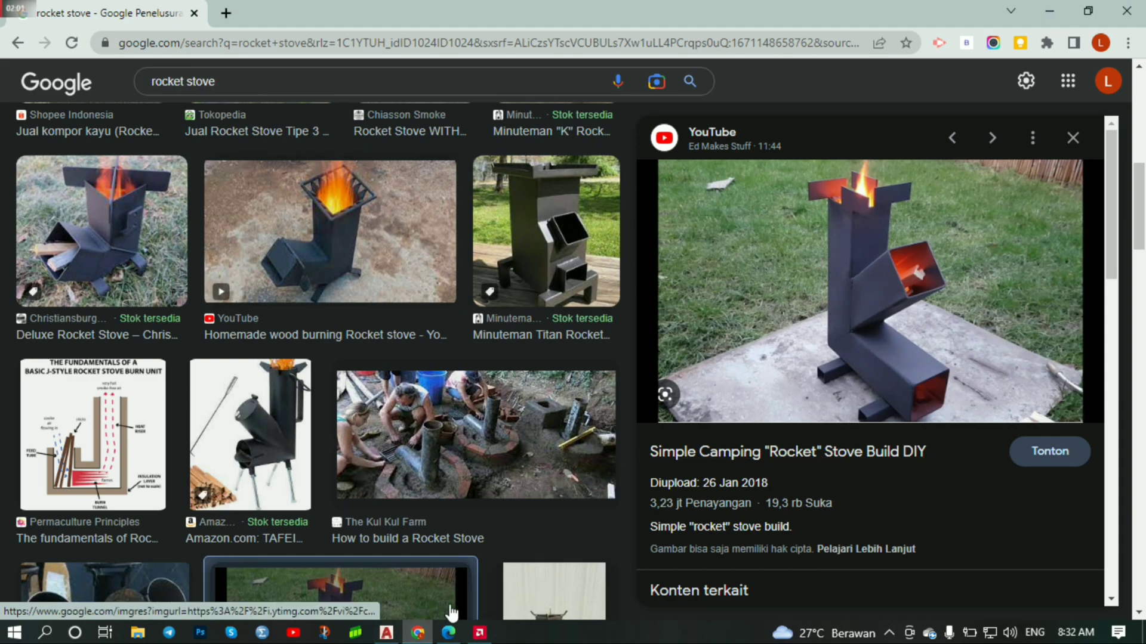
pyautogui.click(449, 633)
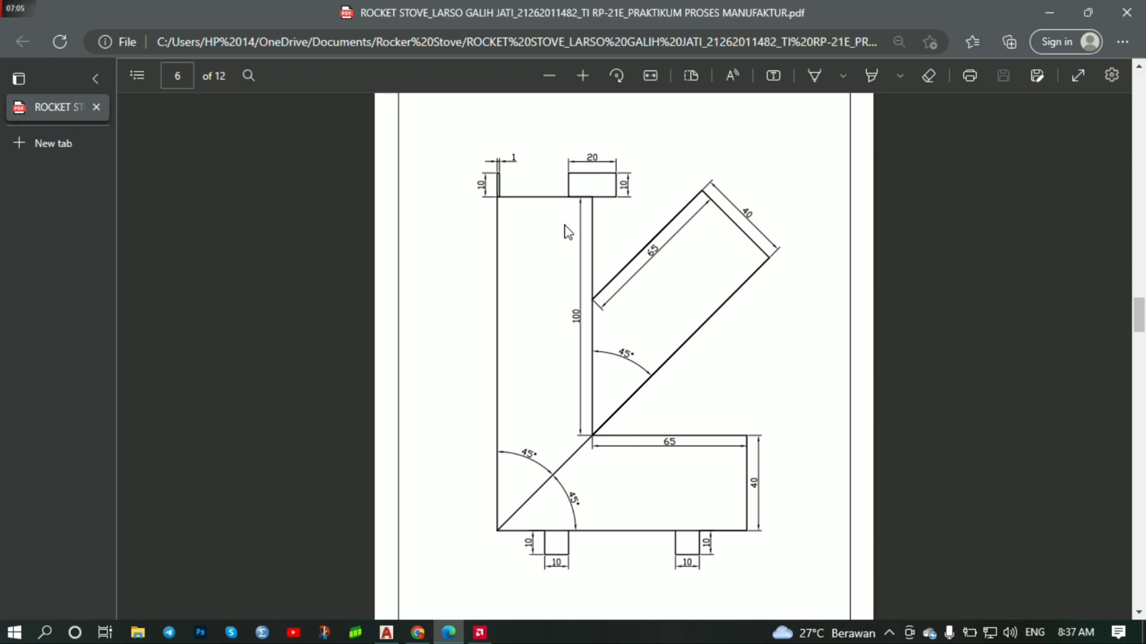
# - Compare the dimensioned rocket stove drawings on pages 5 and 6 of the PDF, checking the body, feet and top supports
pyautogui.scroll(10, 568, 233)
pyautogui.scroll(-2, 553, 233)
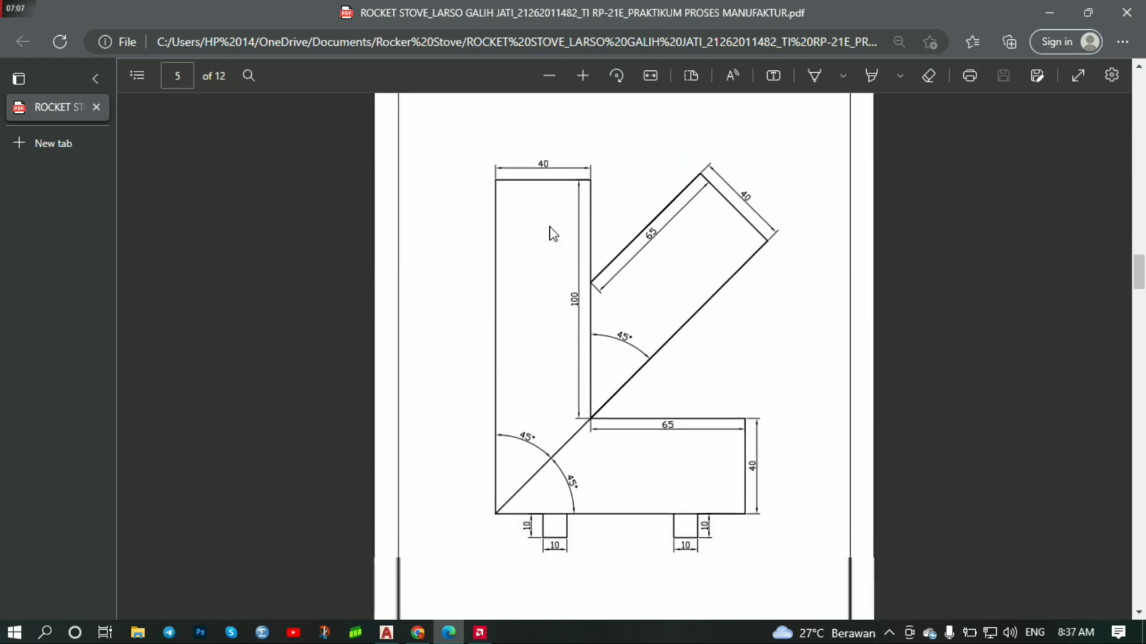
pyautogui.scroll(2, 522, 179)
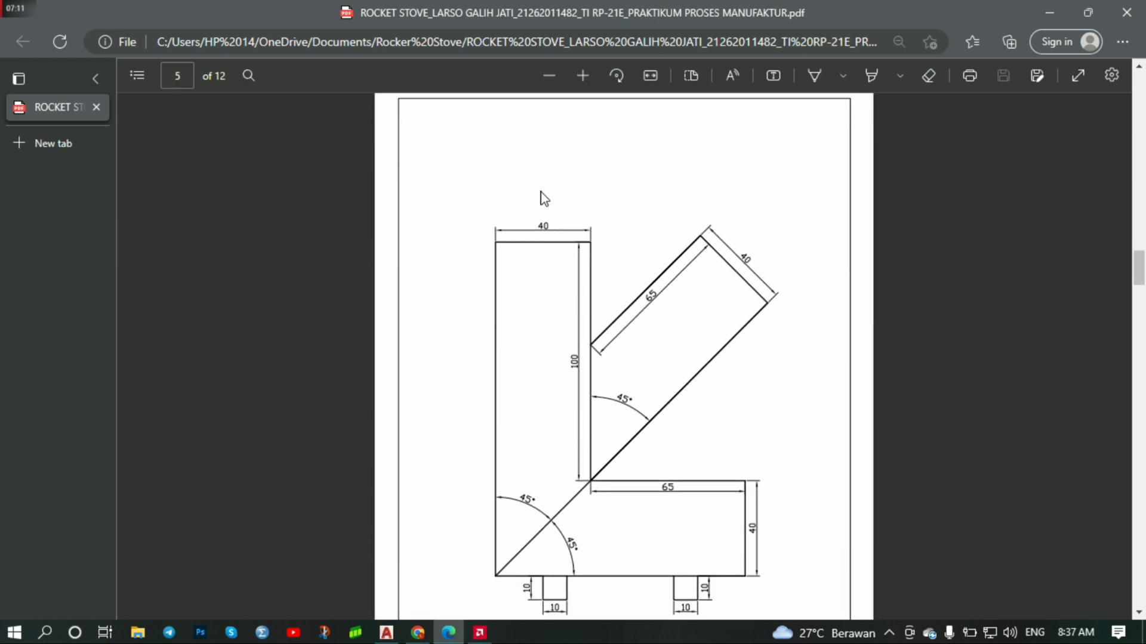
pyautogui.scroll(-10, 543, 199)
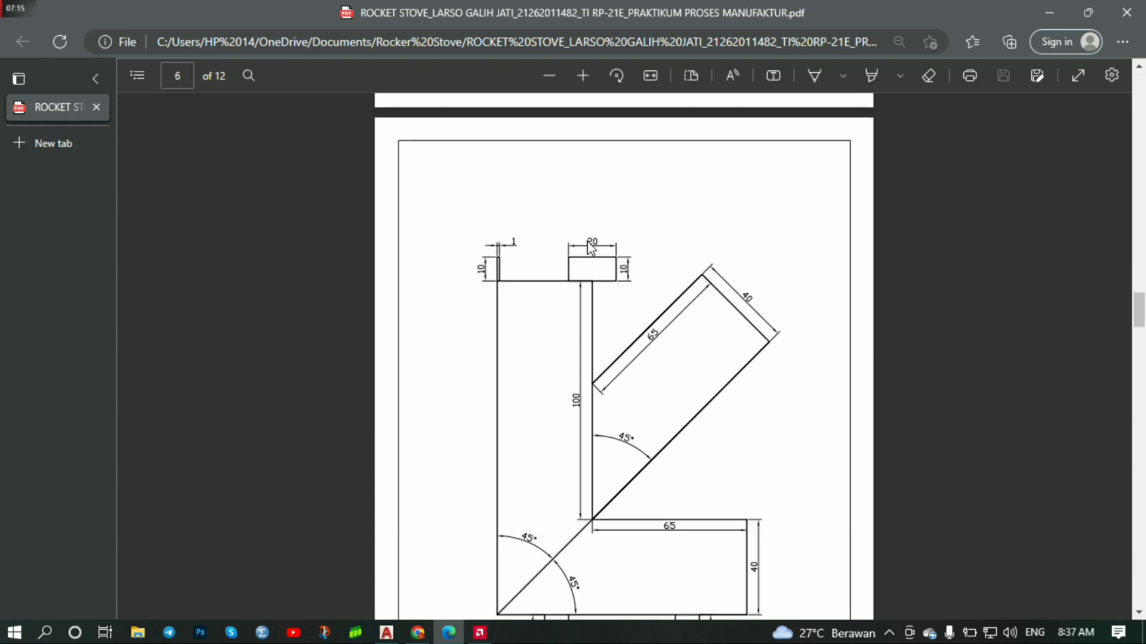
pyautogui.scroll(8, 588, 248)
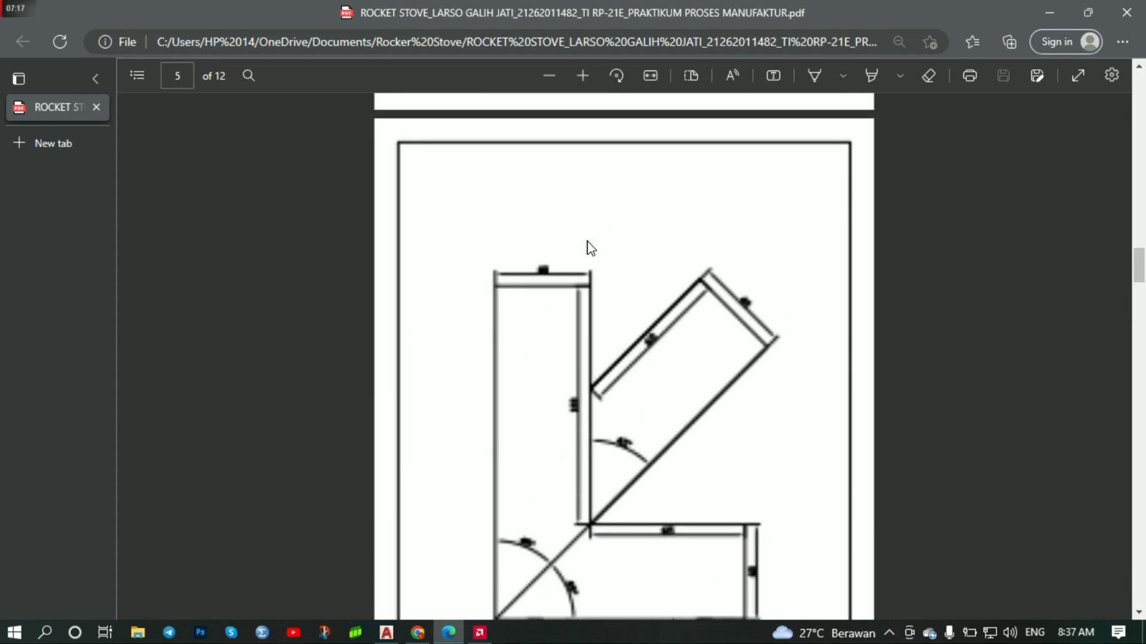
pyautogui.scroll(-6, 573, 286)
pyautogui.scroll(-4, 573, 287)
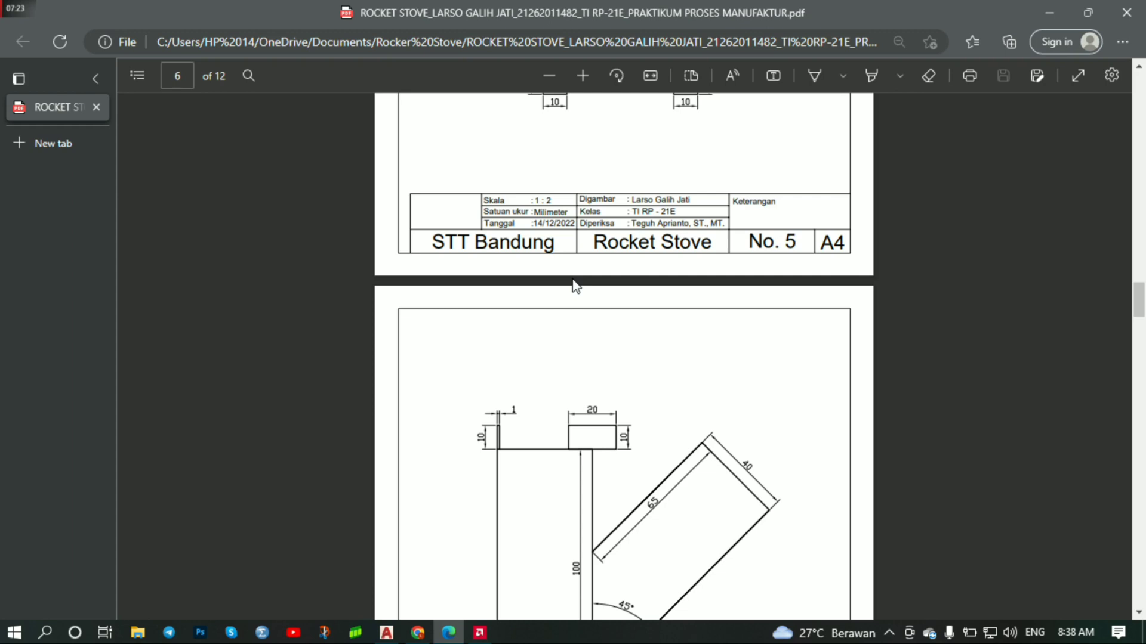
pyautogui.scroll(-3, 582, 286)
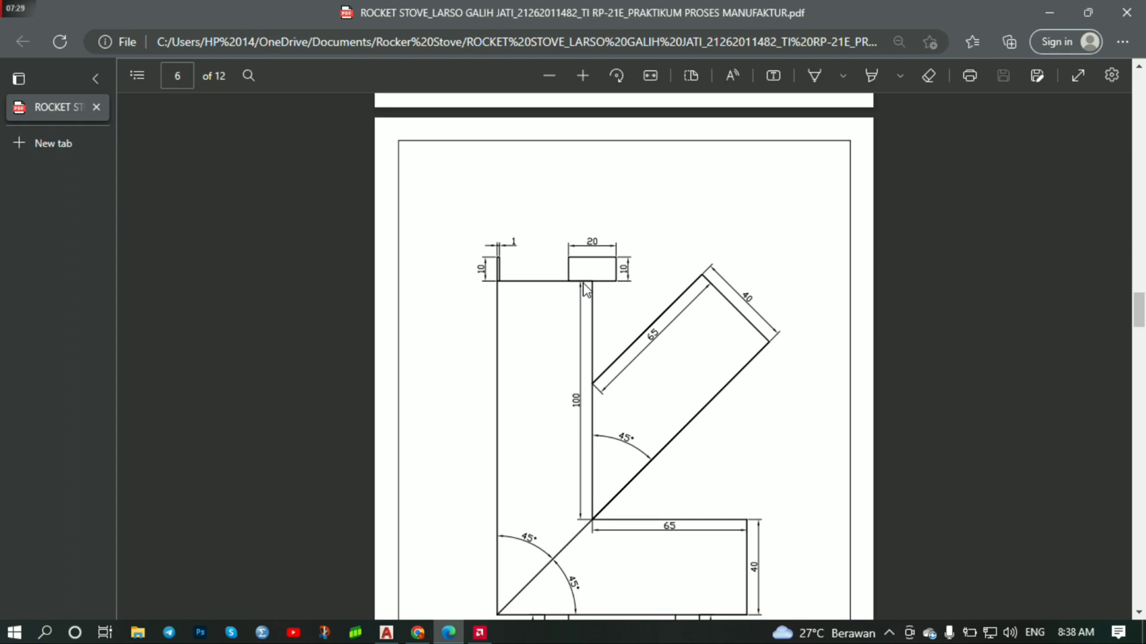
pyautogui.scroll(3, 581, 289)
pyautogui.scroll(-2, 561, 296)
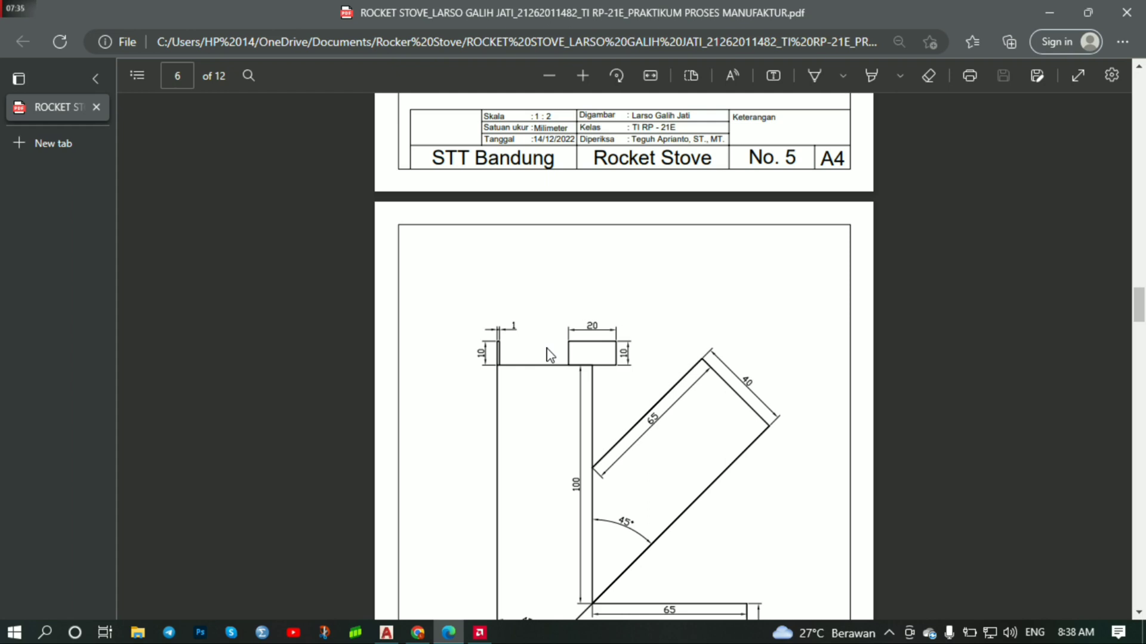
pyautogui.scroll(-2, 549, 355)
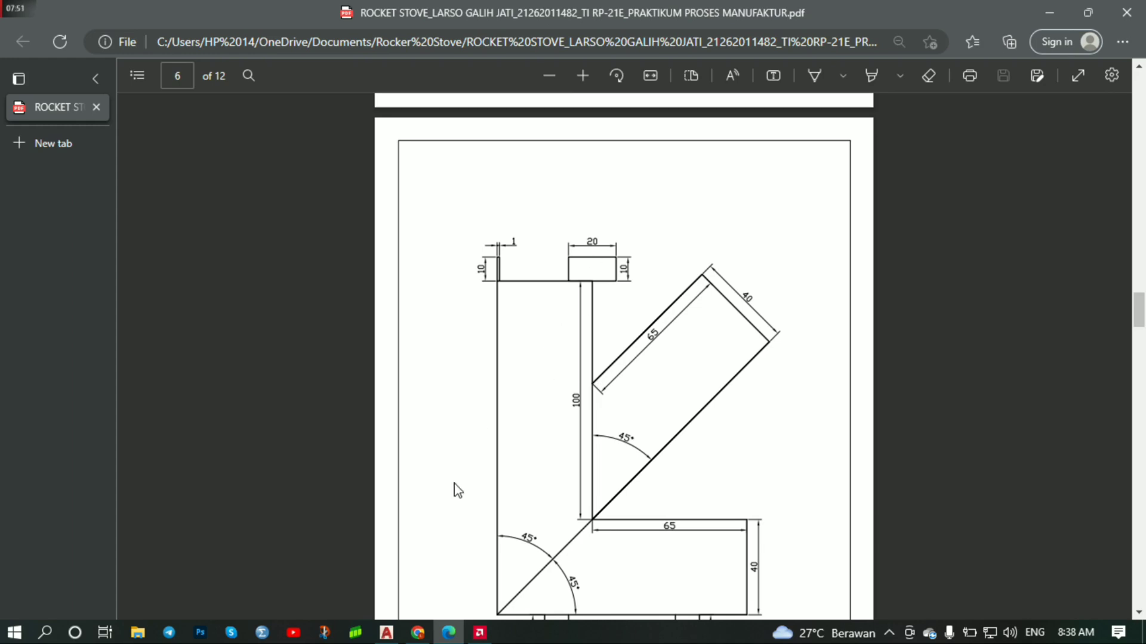
pyautogui.scroll(-3, 517, 358)
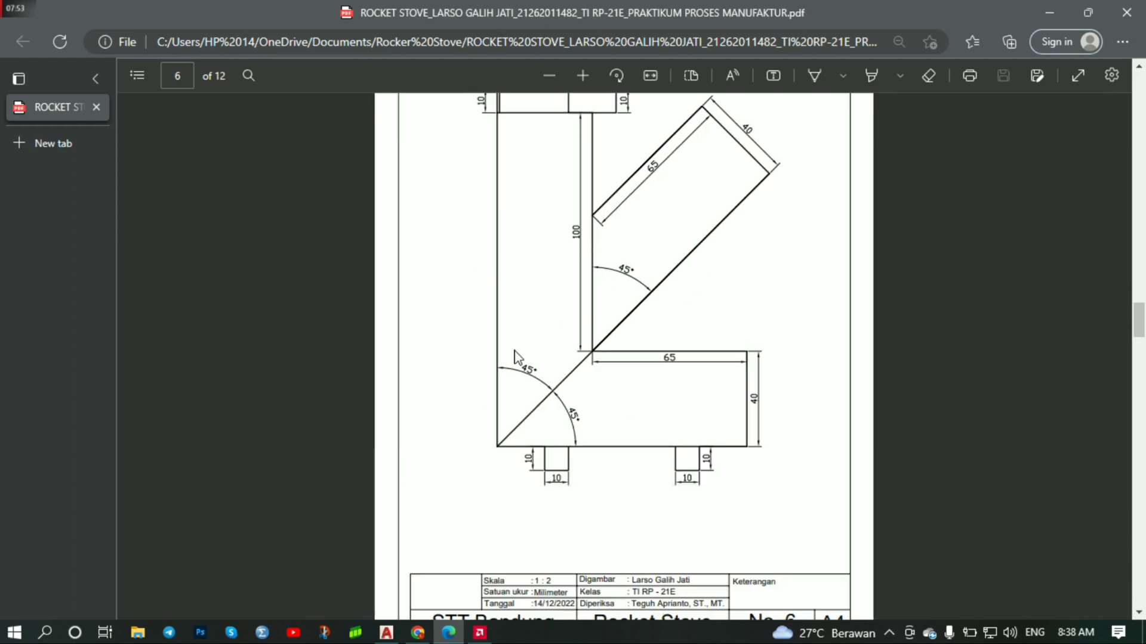
pyautogui.scroll(2, 515, 359)
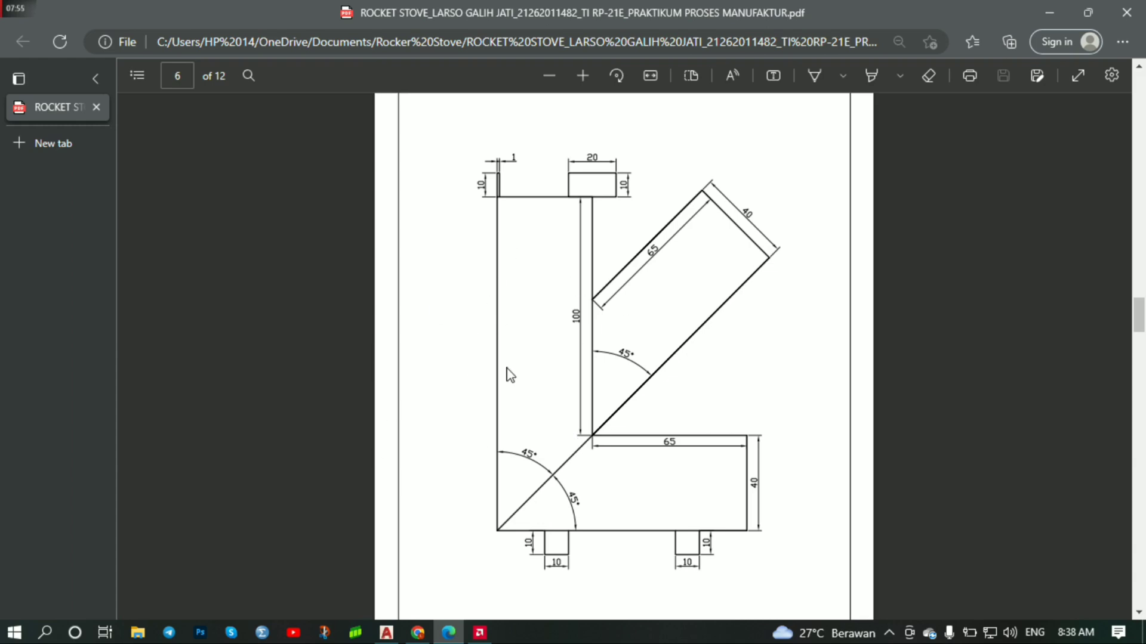
# - Switch to AutoCAD and set the drawing's coordinate system to the Top preset
pyautogui.click(387, 632)
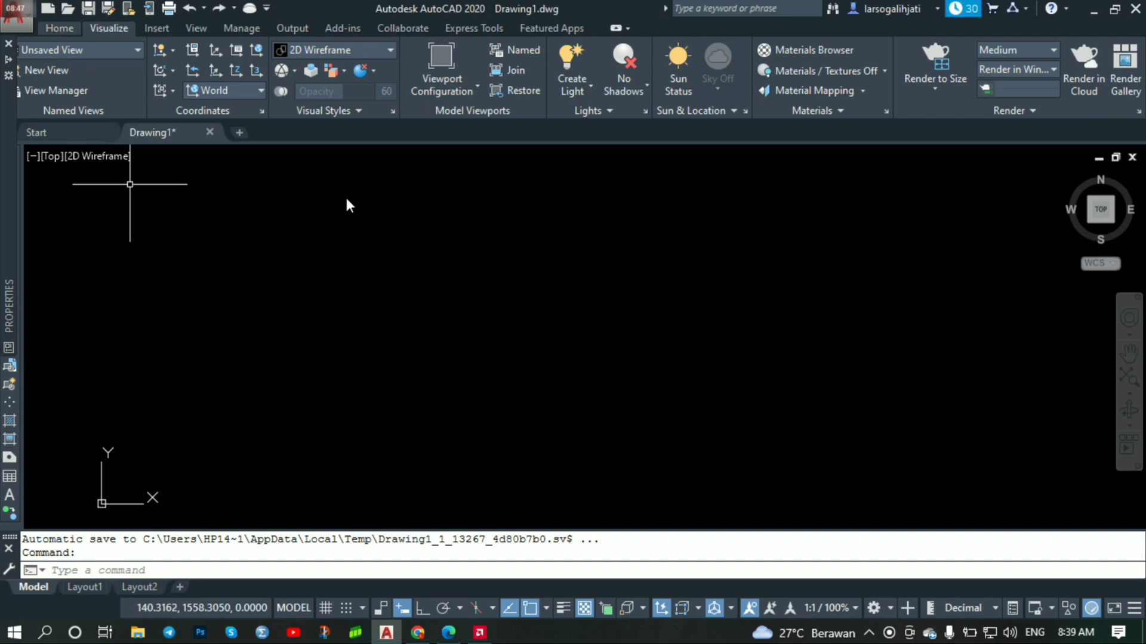
pyautogui.click(60, 28)
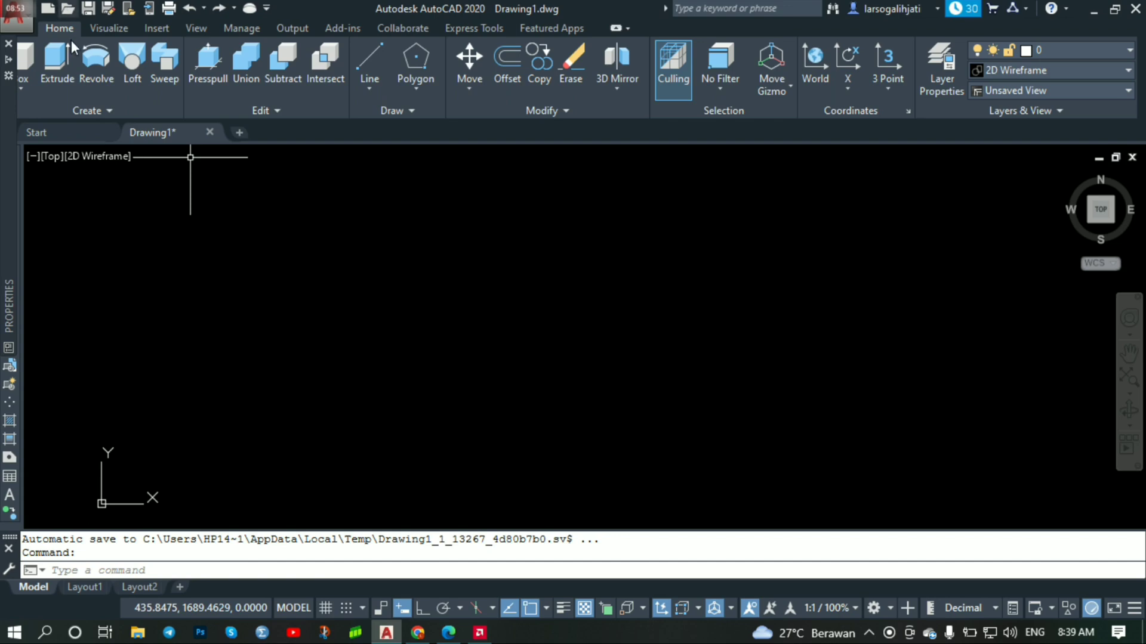
pyautogui.click(106, 29)
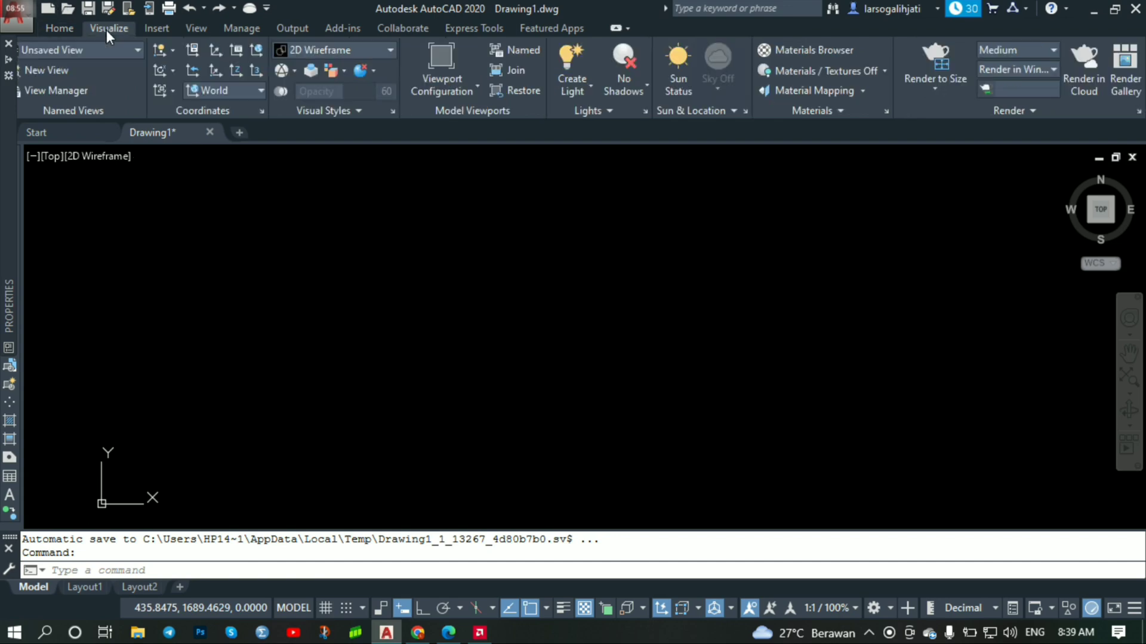
pyautogui.click(253, 93)
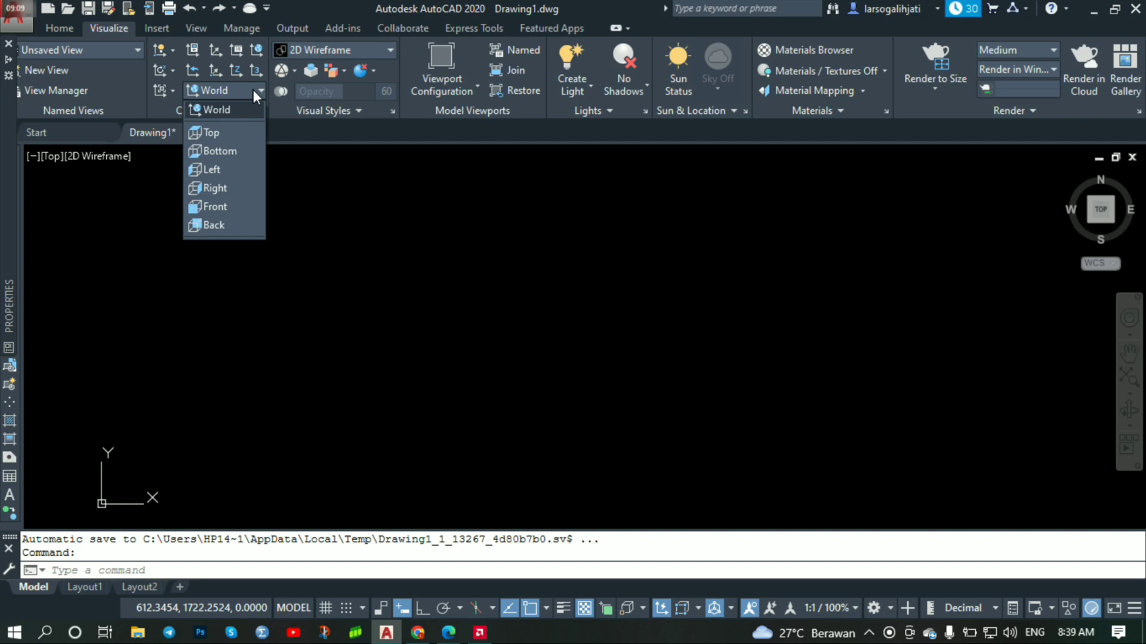
pyautogui.click(201, 135)
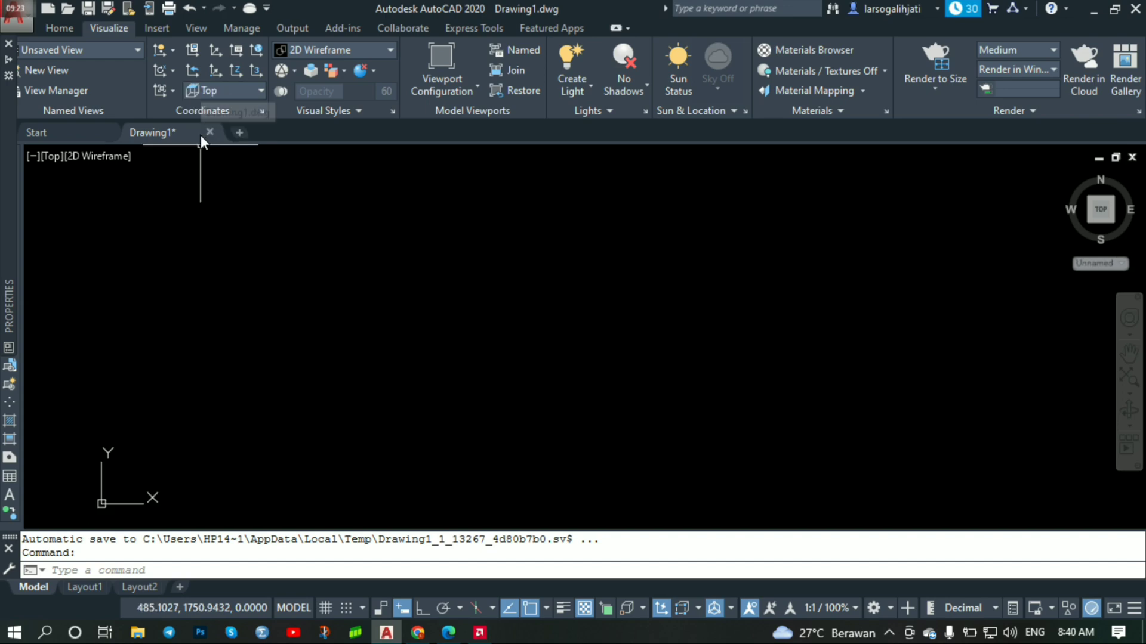
pyautogui.moveTo(200, 135)
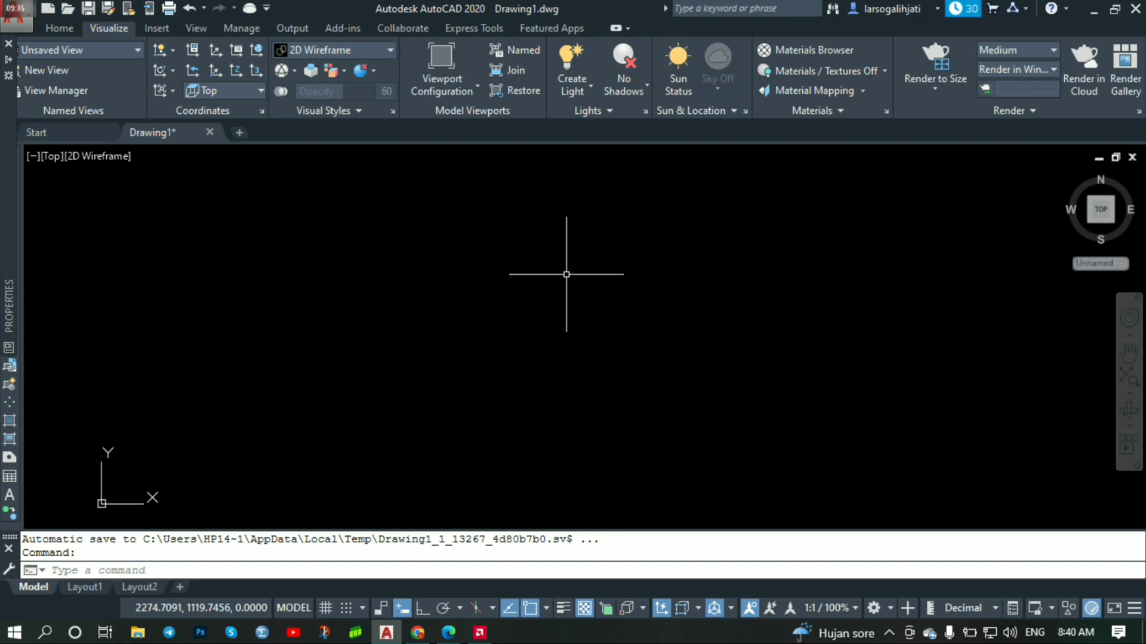
pyautogui.click(210, 89)
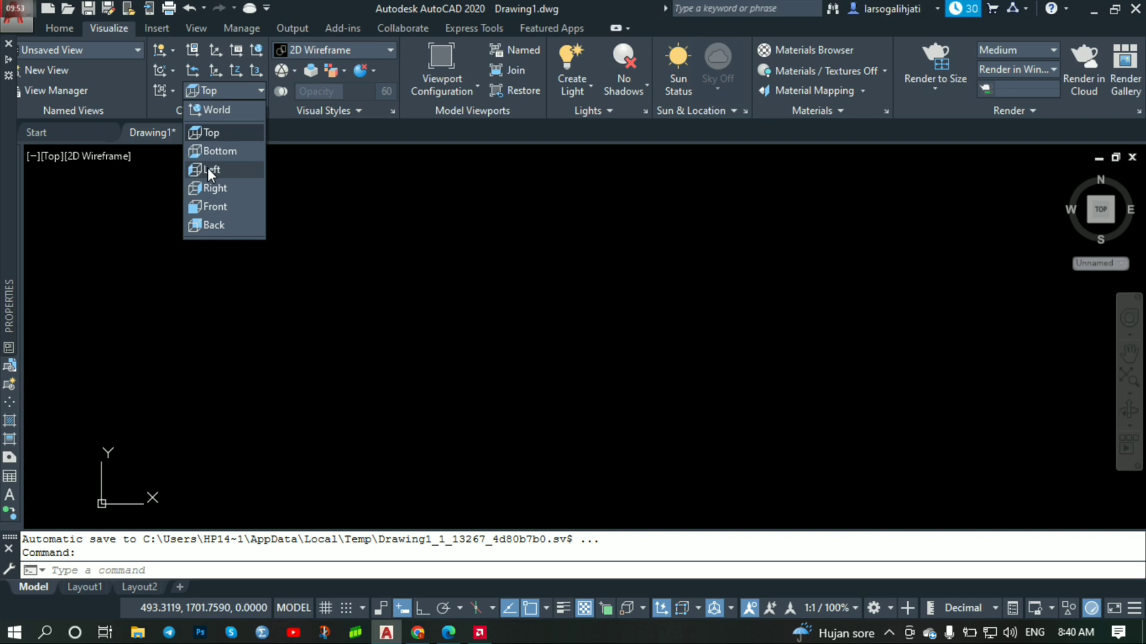
pyautogui.click(209, 135)
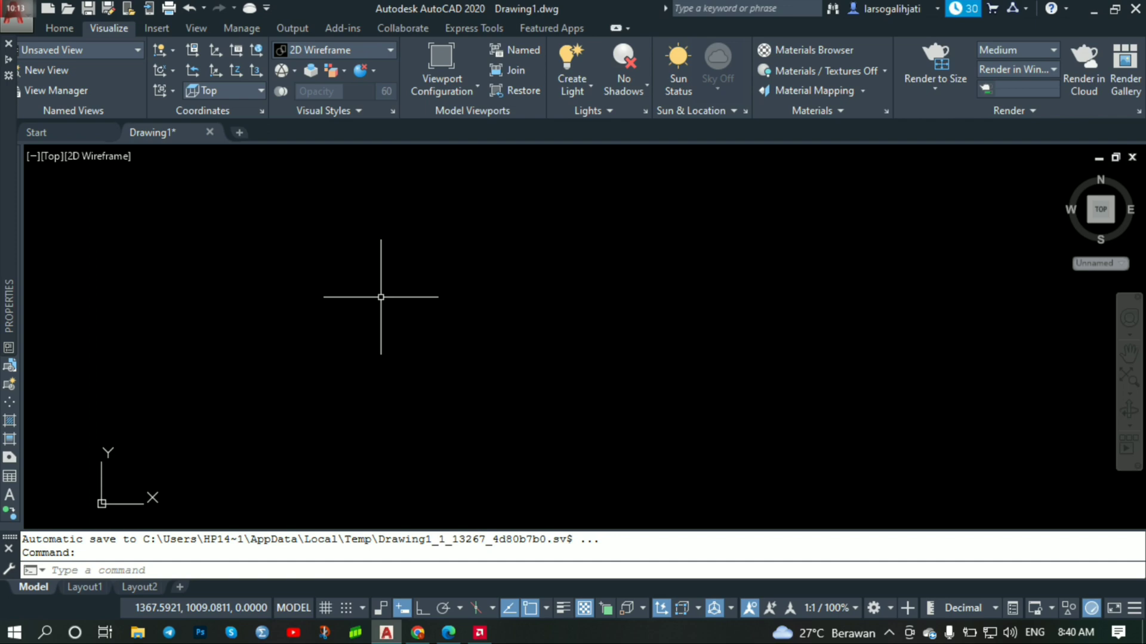
# - Draw a vertical line 80 units long downward from a free start point in the drawing area, with Ortho on
pyautogui.write('l')
pyautogui.write('L')
pyautogui.press('Return')
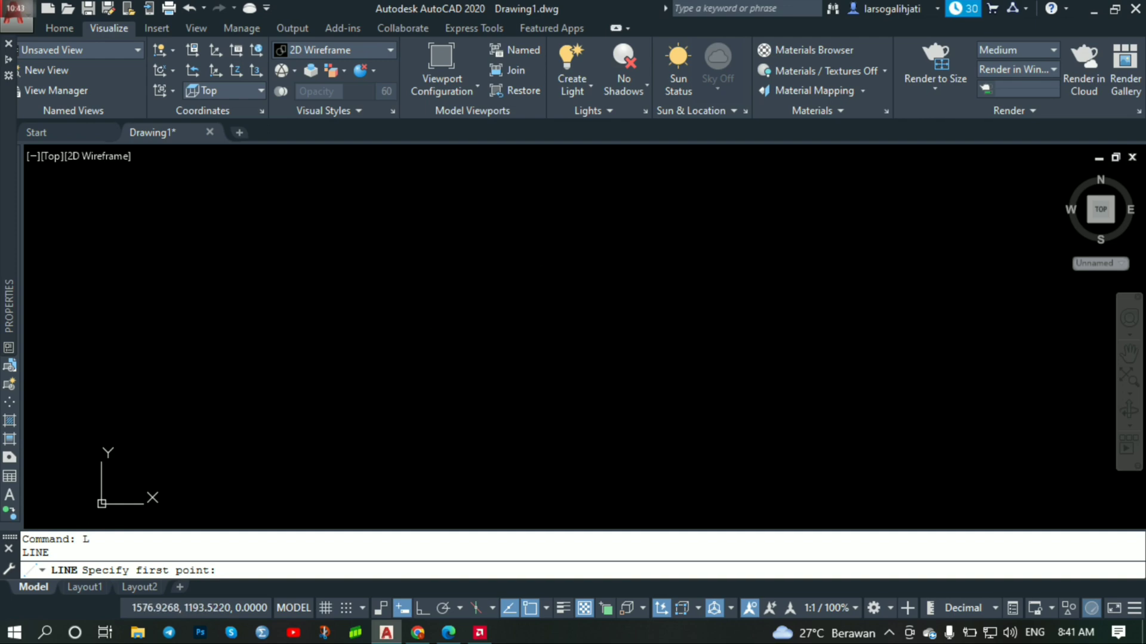
pyautogui.click(424, 258)
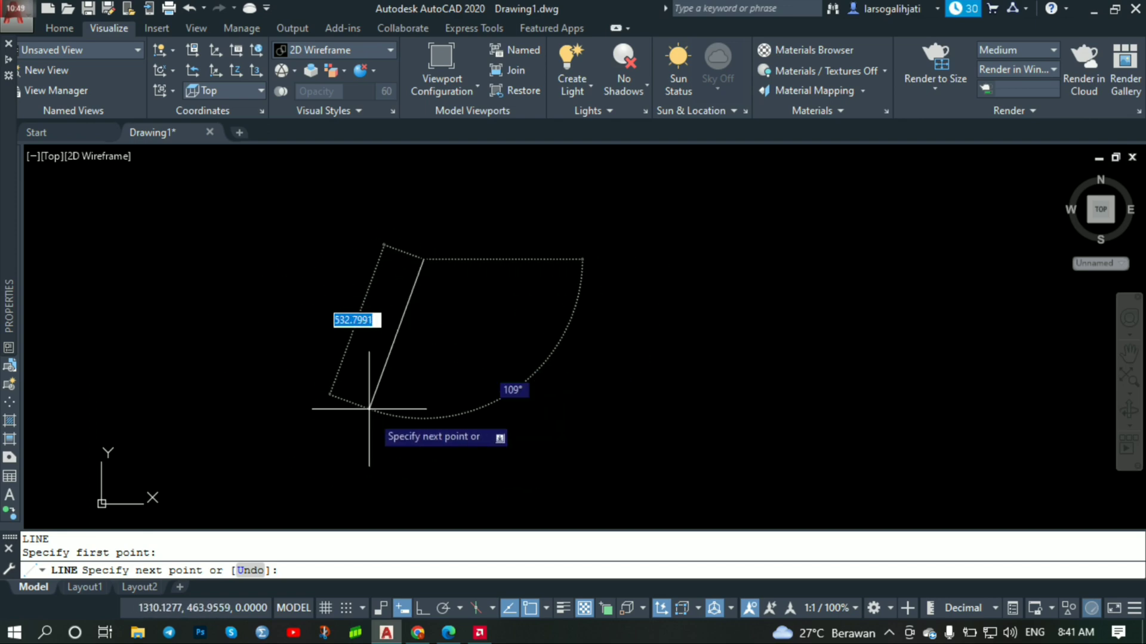
pyautogui.click(415, 605)
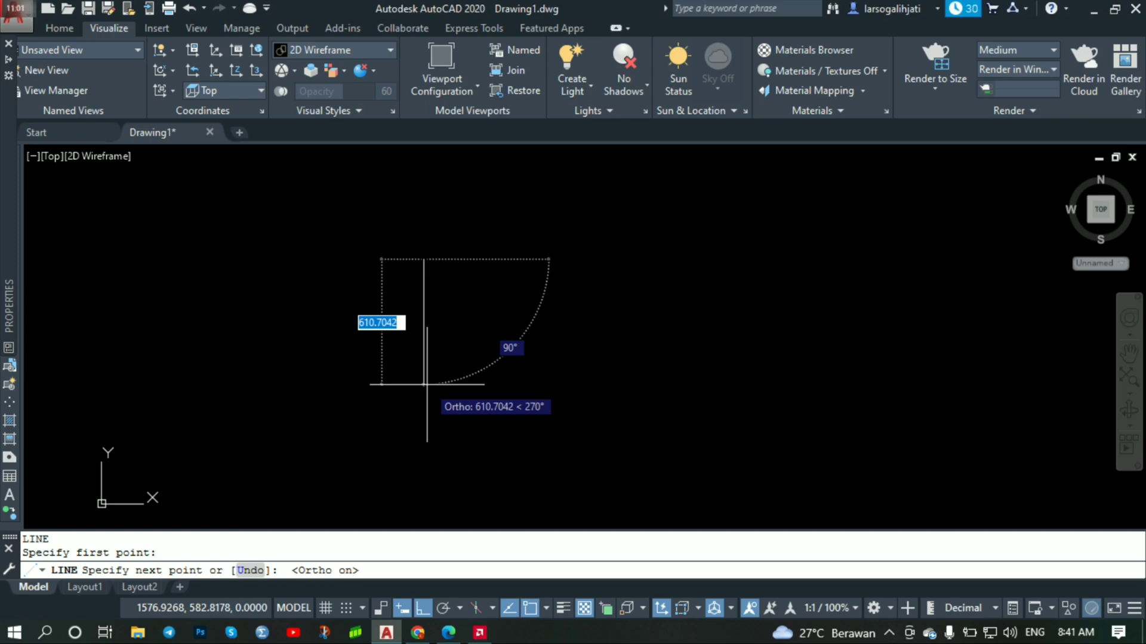
pyautogui.write('80')
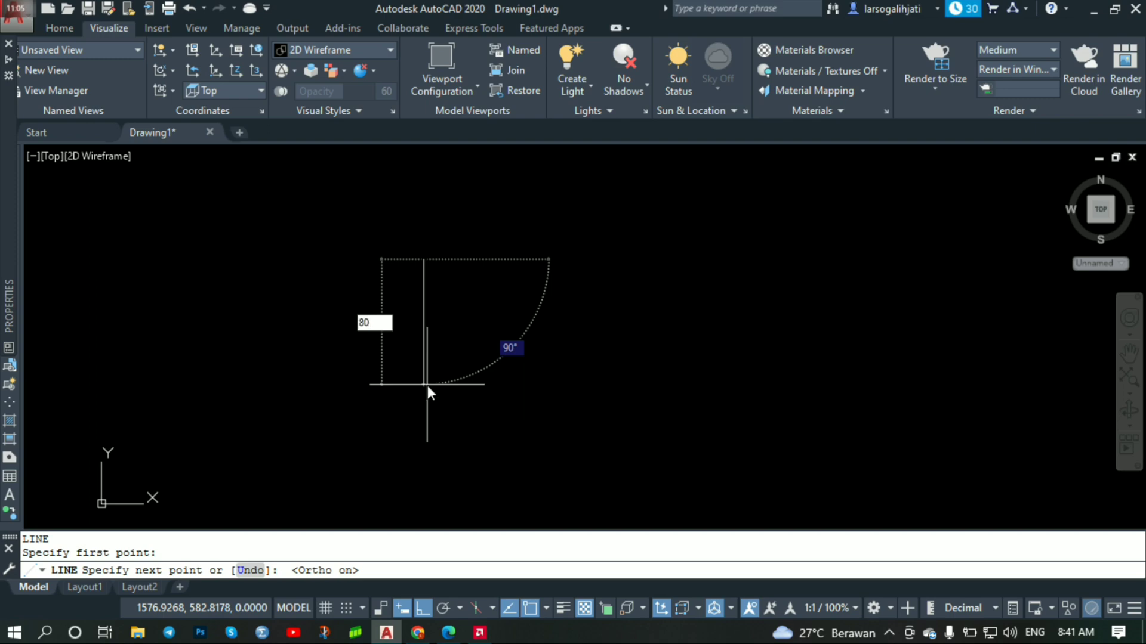
pyautogui.press('Return')
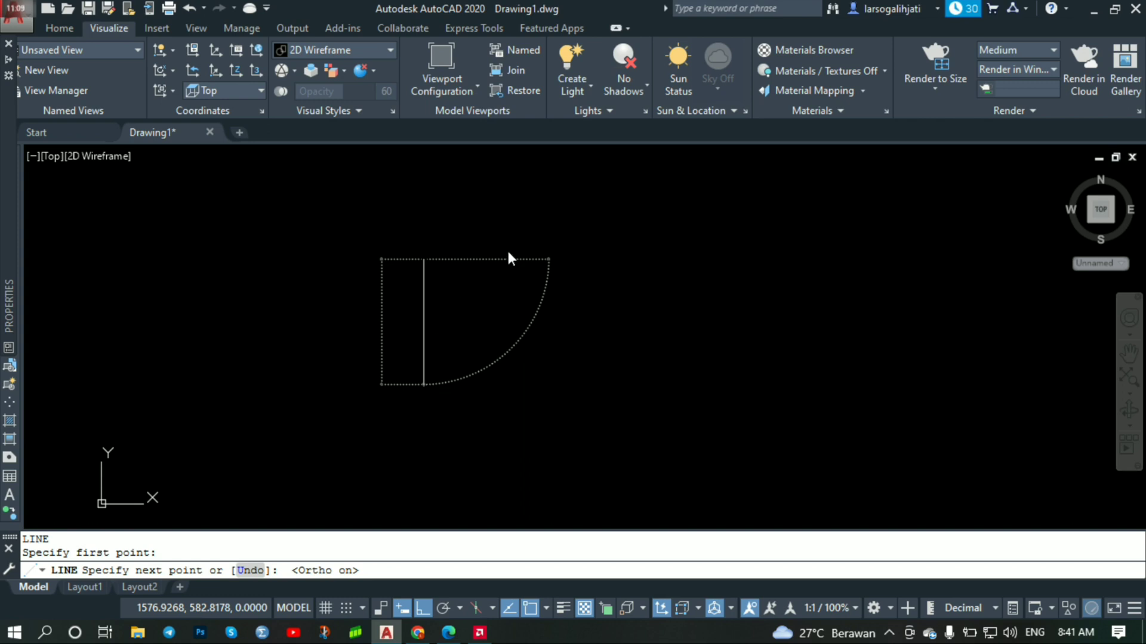
# - Continue with a horizontal line 80 units to the right from the lower end of the vertical line, and end the Line command
pyautogui.scroll(-5, 422, 333)
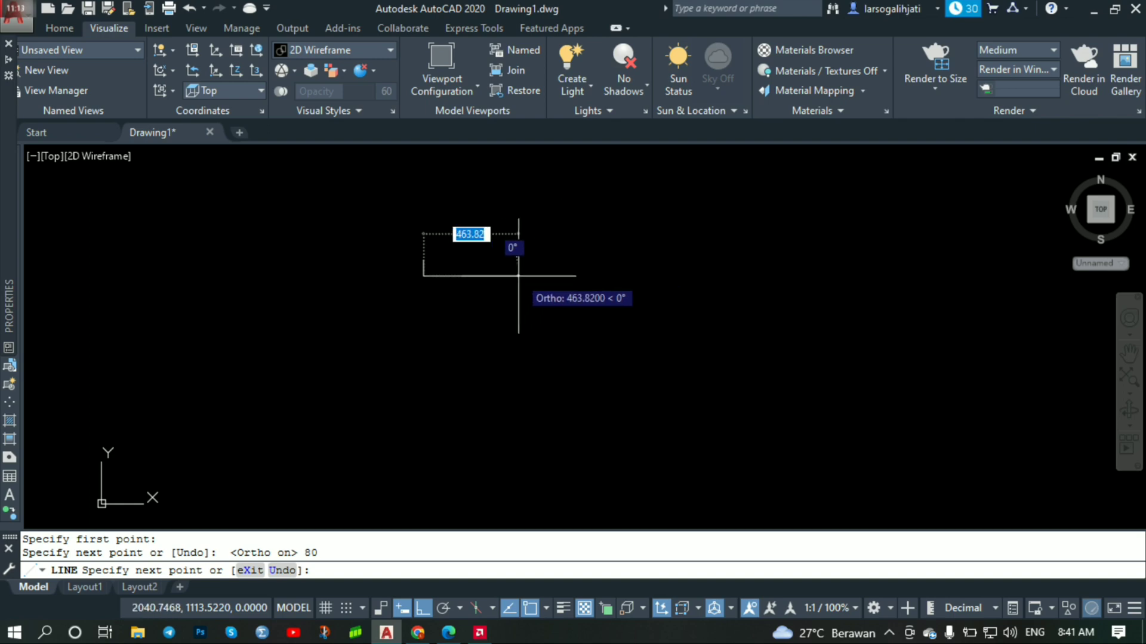
pyautogui.write('80')
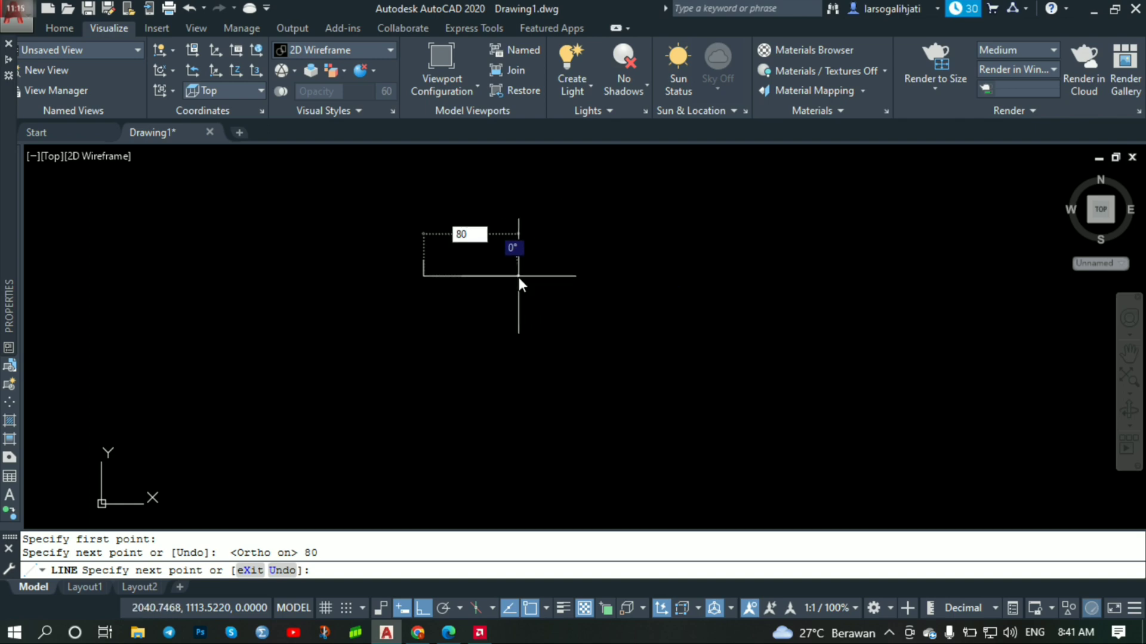
pyautogui.press('Return')
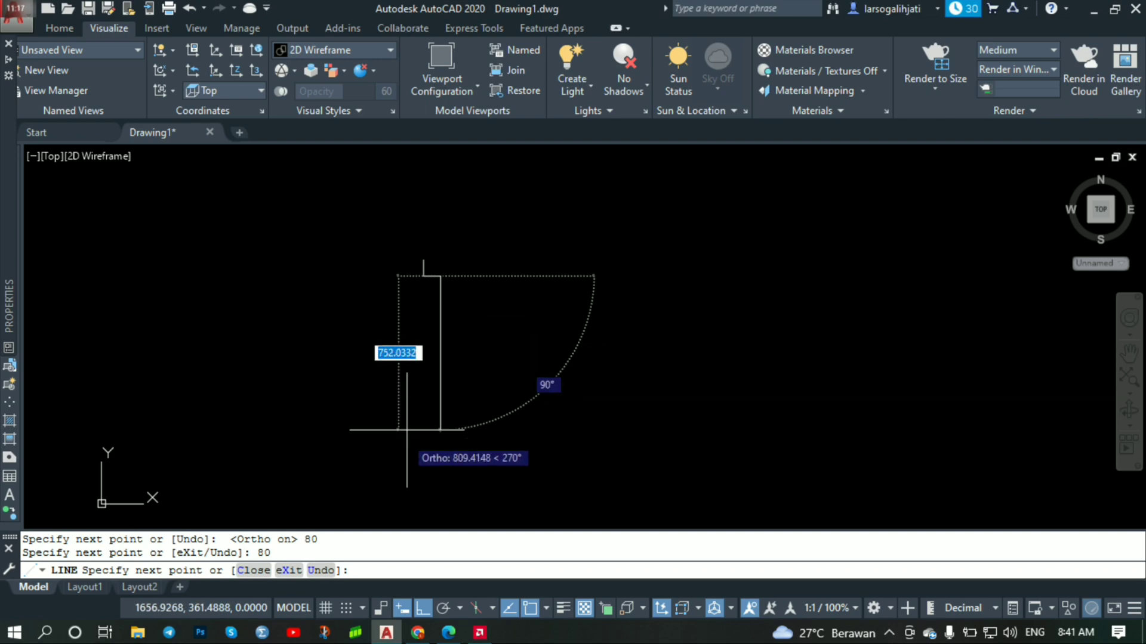
pyautogui.press('Escape')
# - Draw a line 2 units right from the vertical line's upper end, continue it straight down to the horizontal base line, and end the command
pyautogui.scroll(-3, 414, 251)
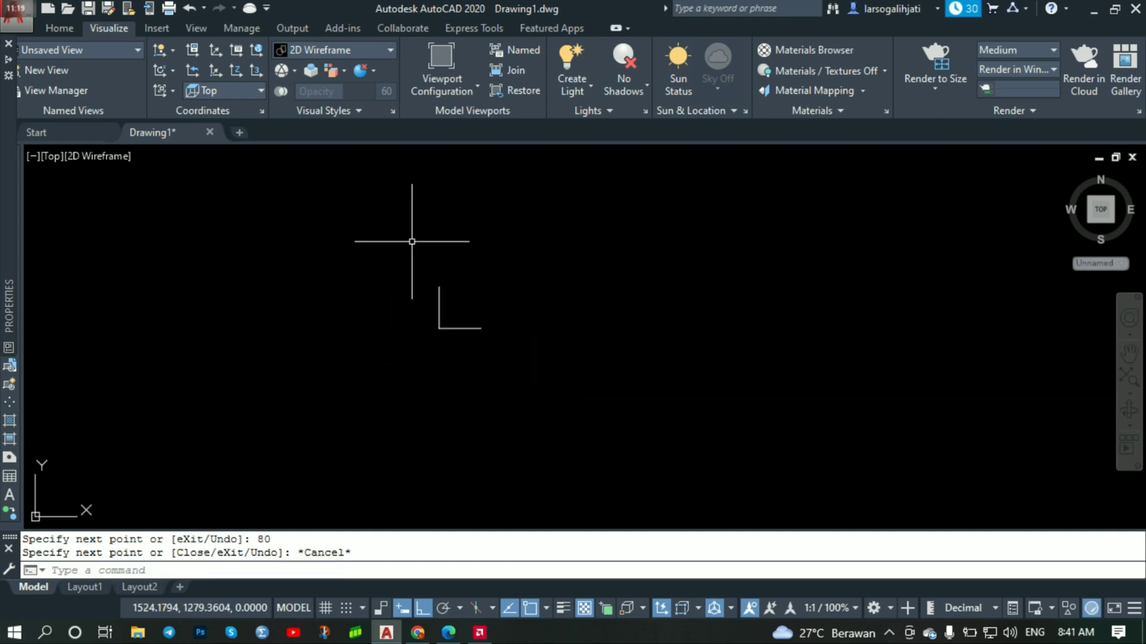
pyautogui.scroll(4, 442, 298)
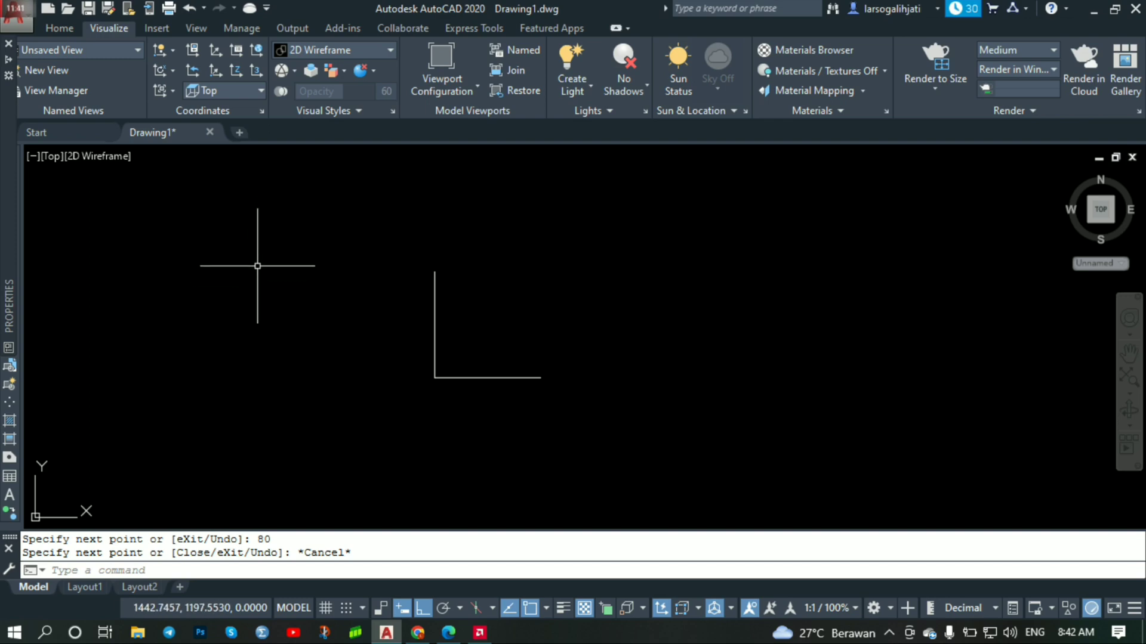
pyautogui.write('L')
pyautogui.press('Return')
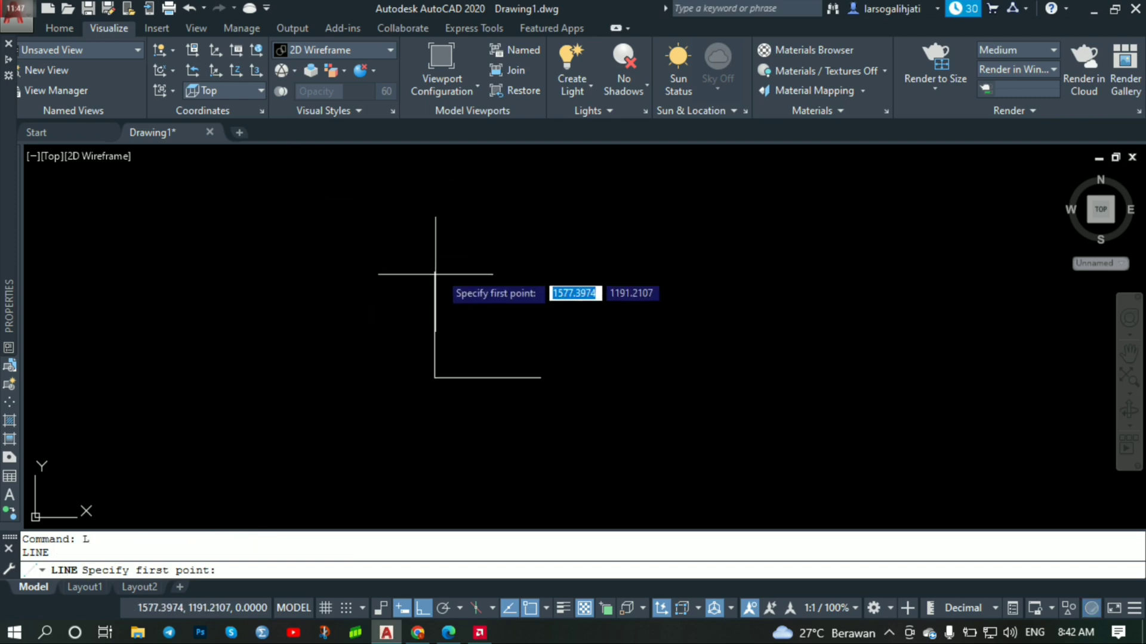
pyautogui.scroll(3, 438, 257)
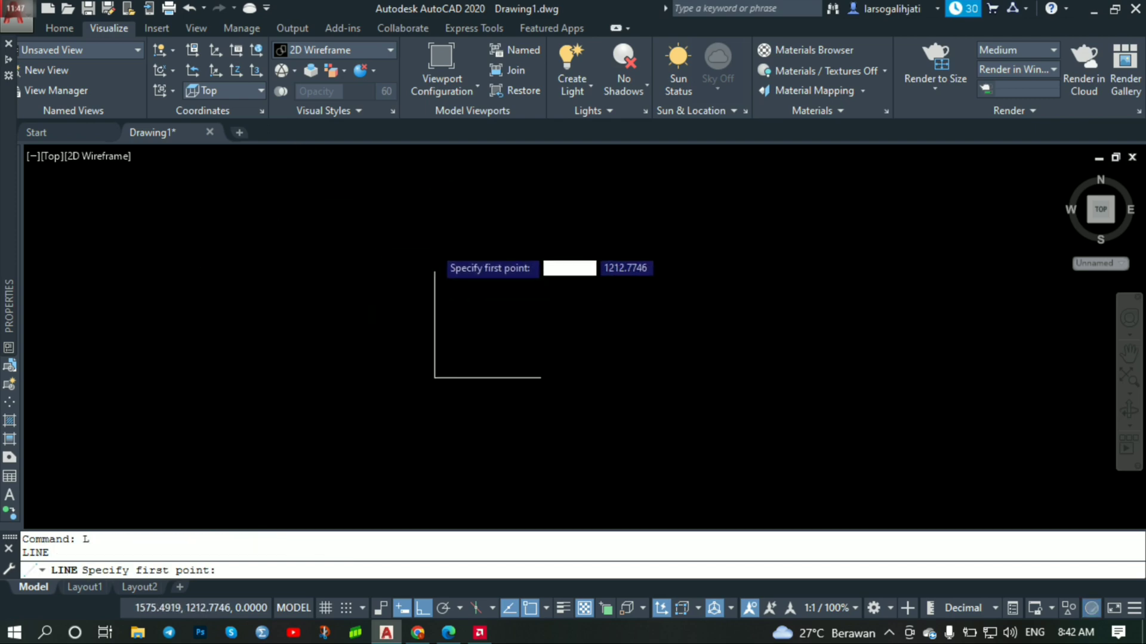
pyautogui.click(435, 285)
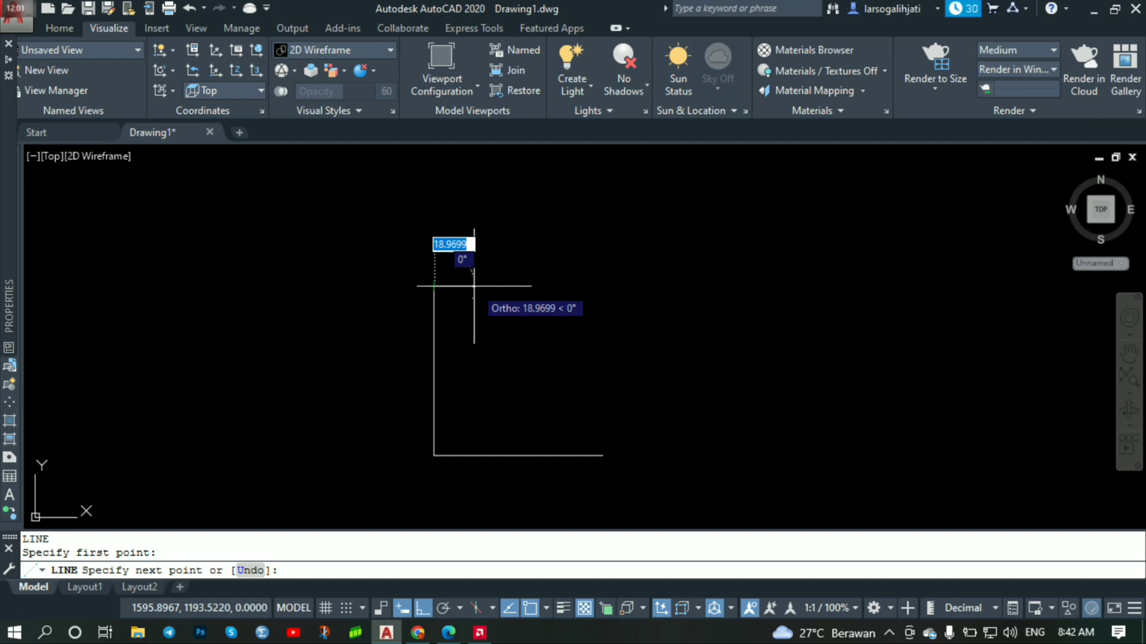
pyautogui.write('2')
pyautogui.press('Return')
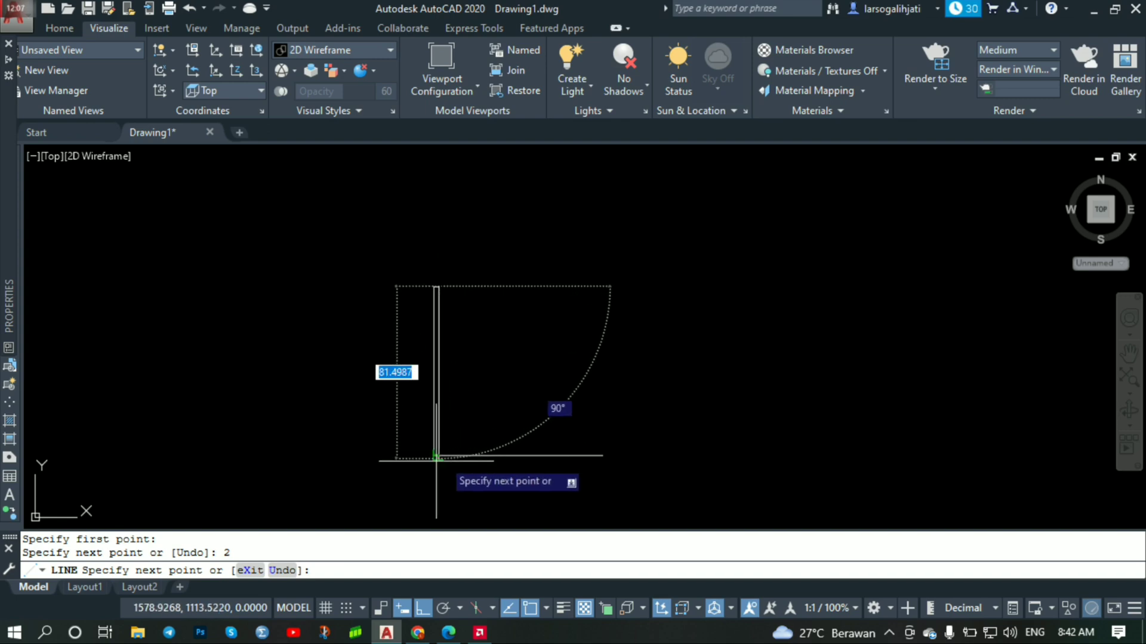
pyautogui.click(438, 456)
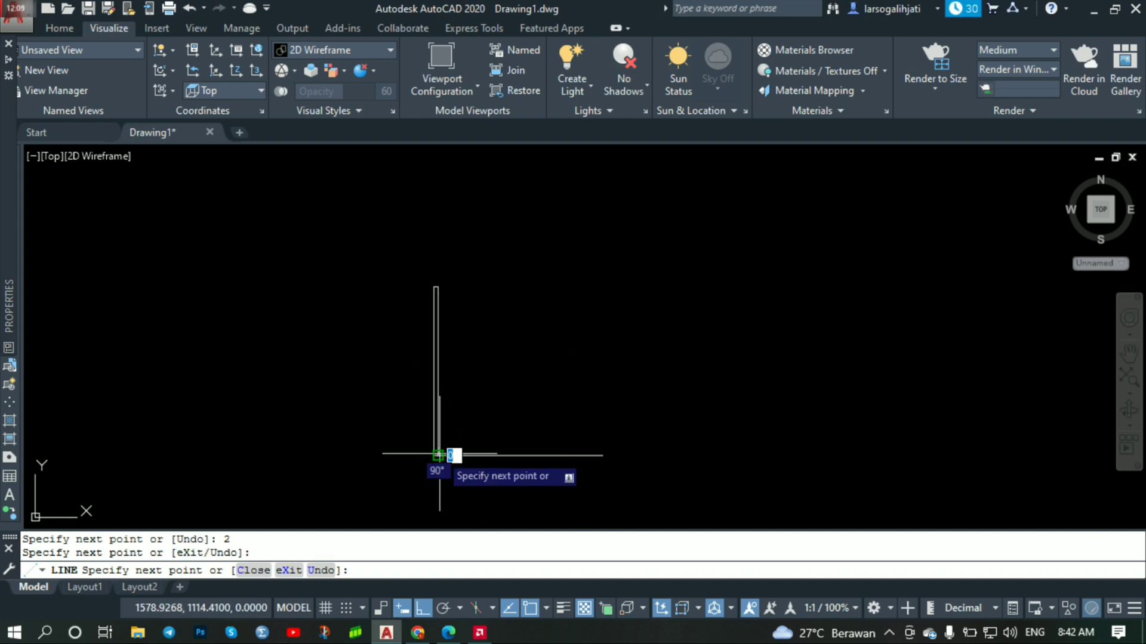
pyautogui.press('Escape')
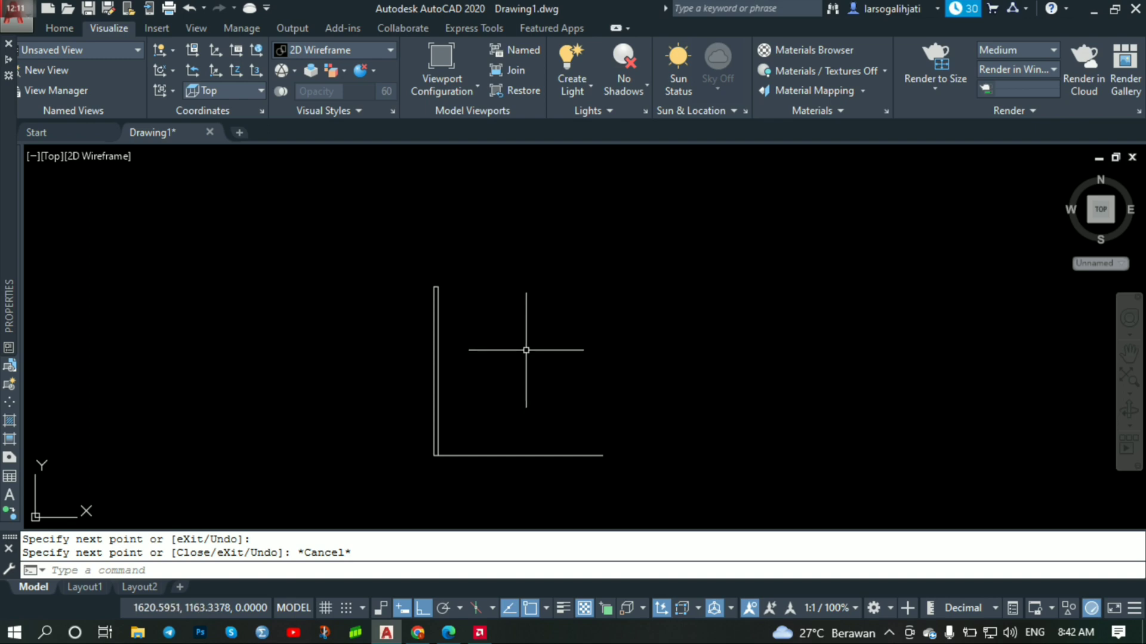
# - Draw a line 2 units up from the base line's free end, continue it horizontally back to the outer vertical line, and end the command
pyautogui.write('L')
pyautogui.press('Return')
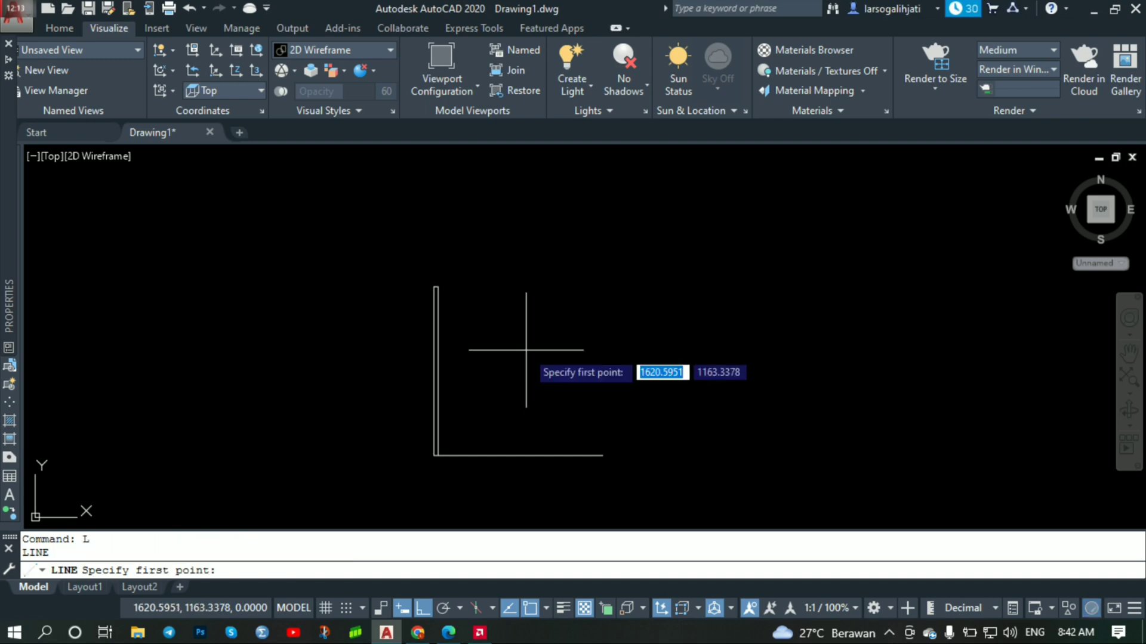
pyautogui.click(602, 455)
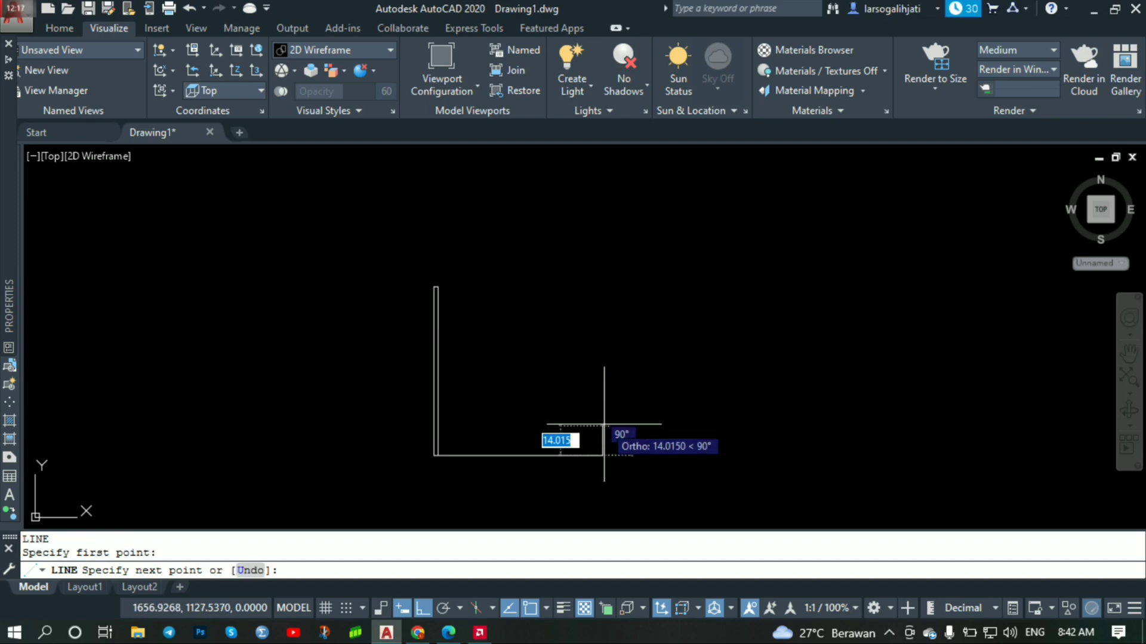
pyautogui.write('2')
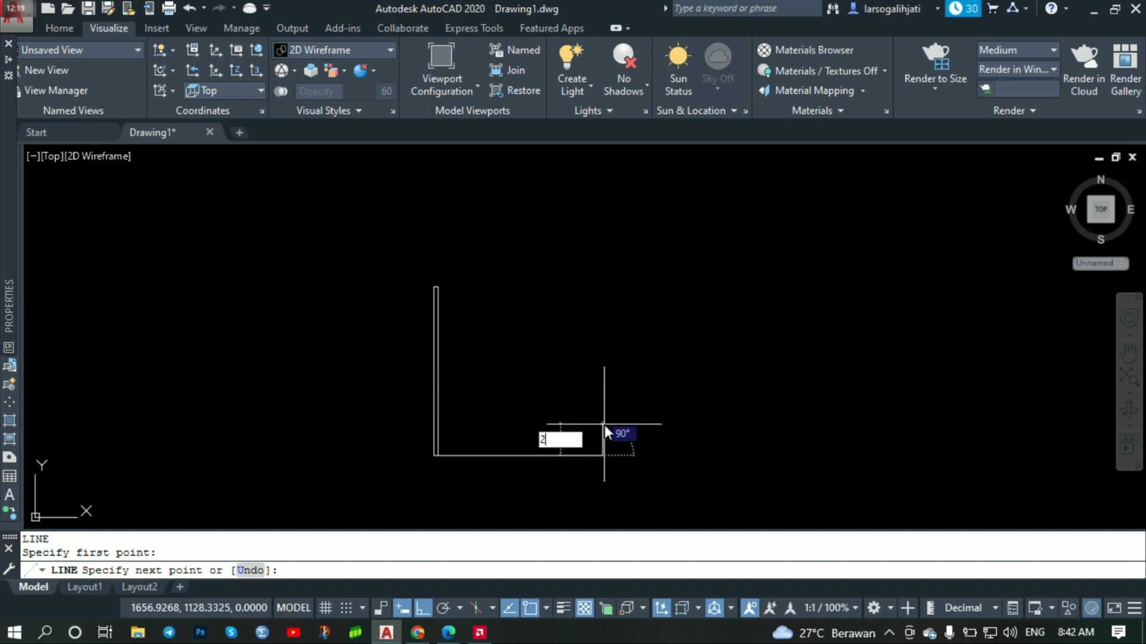
pyautogui.press('Return')
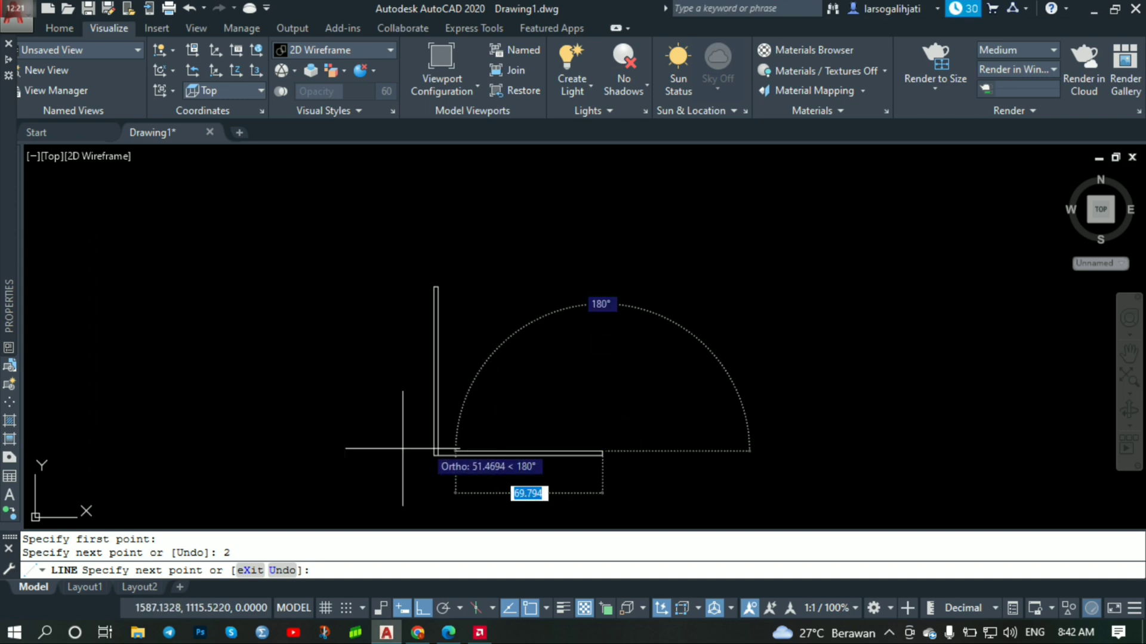
pyautogui.scroll(5, 421, 447)
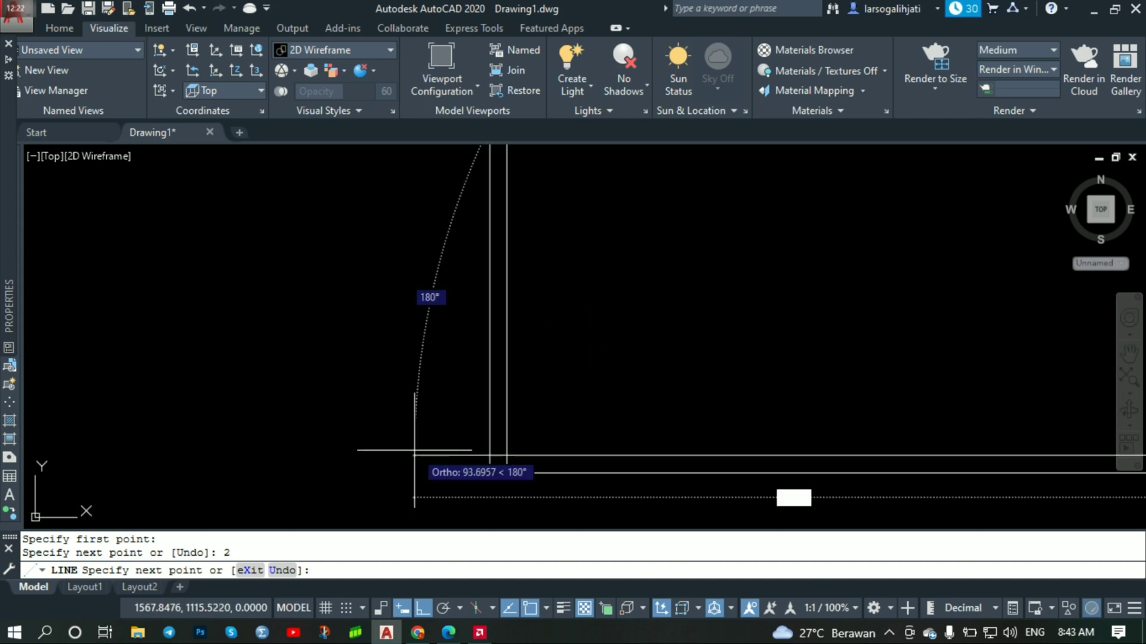
pyautogui.click(488, 458)
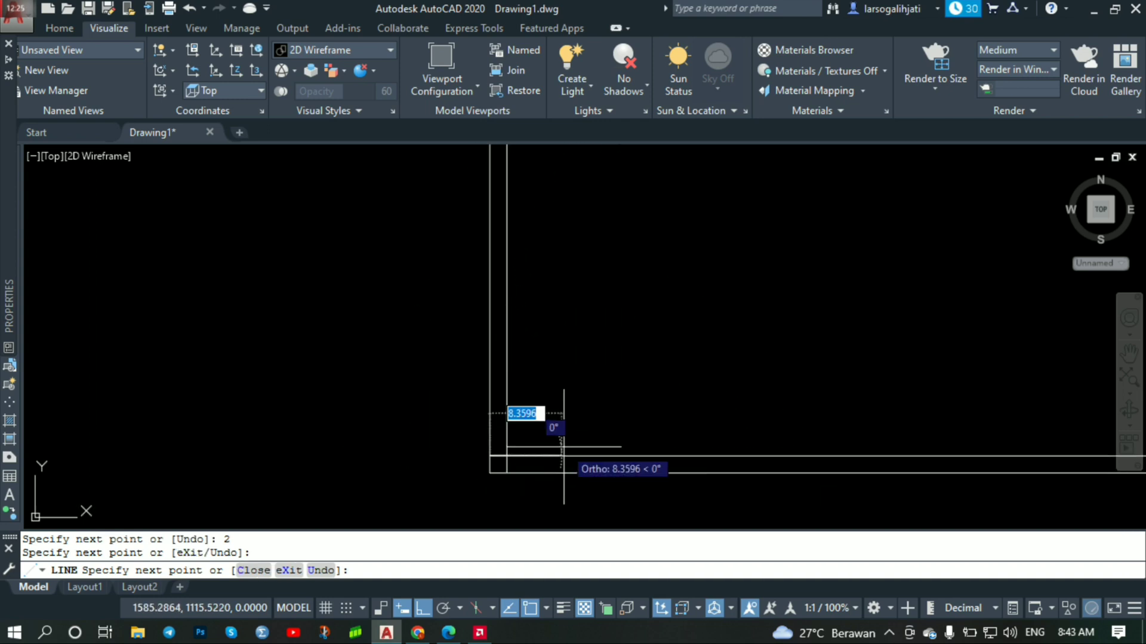
pyautogui.press('Escape')
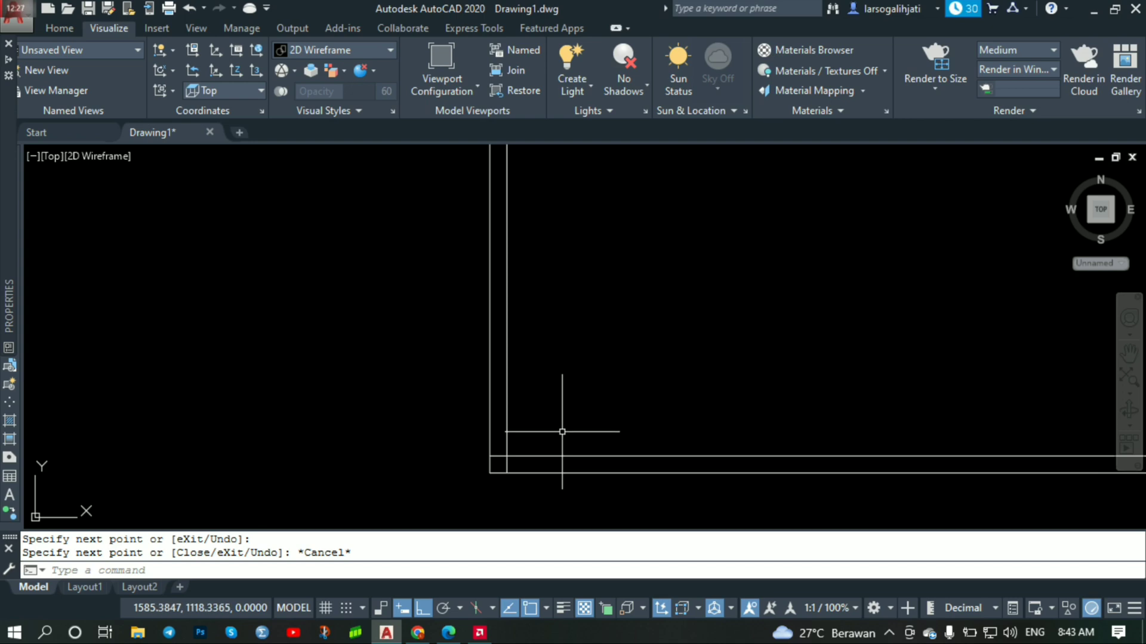
# - Trim the two inner line segments that overlap at the L-profile's corner, using all objects as cutting edges
pyautogui.write('TR')
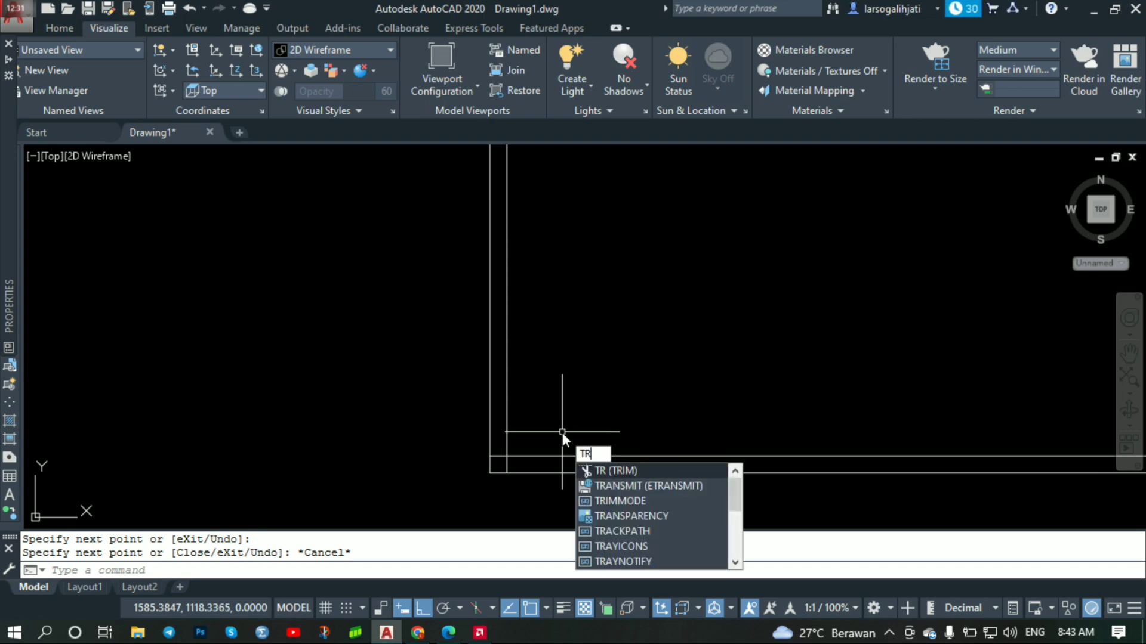
pyautogui.press('Return')
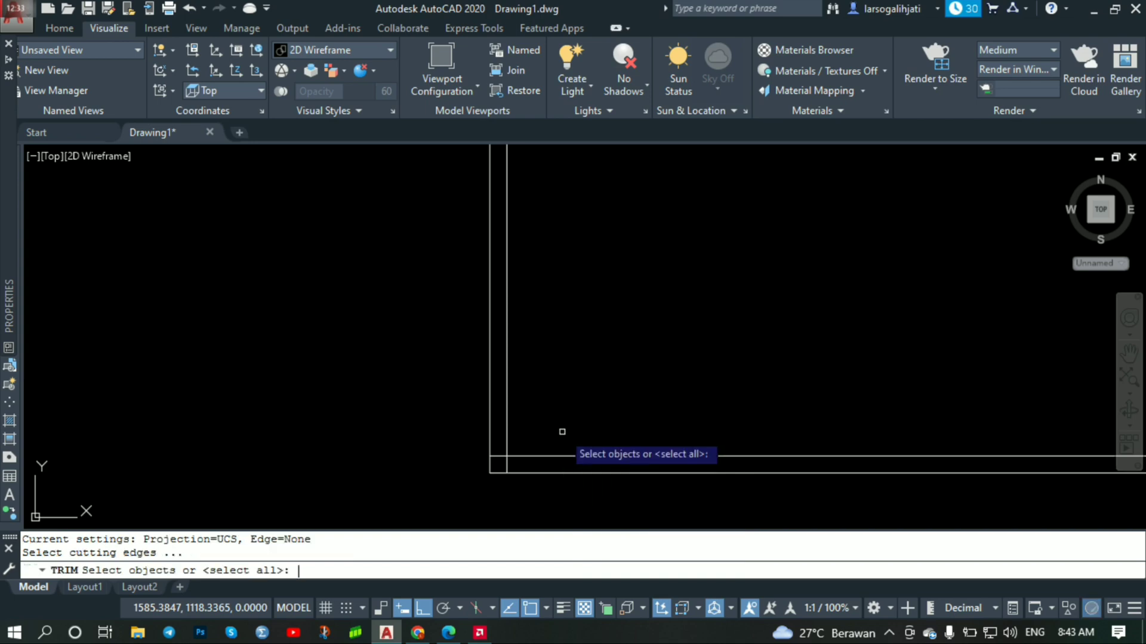
pyautogui.press('Return')
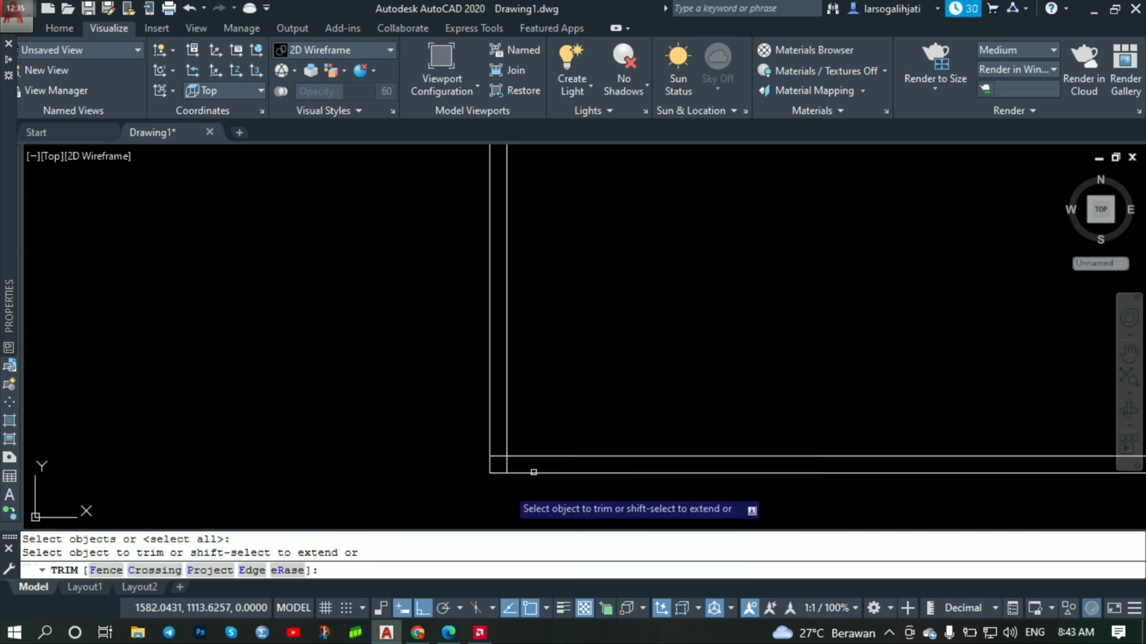
pyautogui.scroll(4, 505, 487)
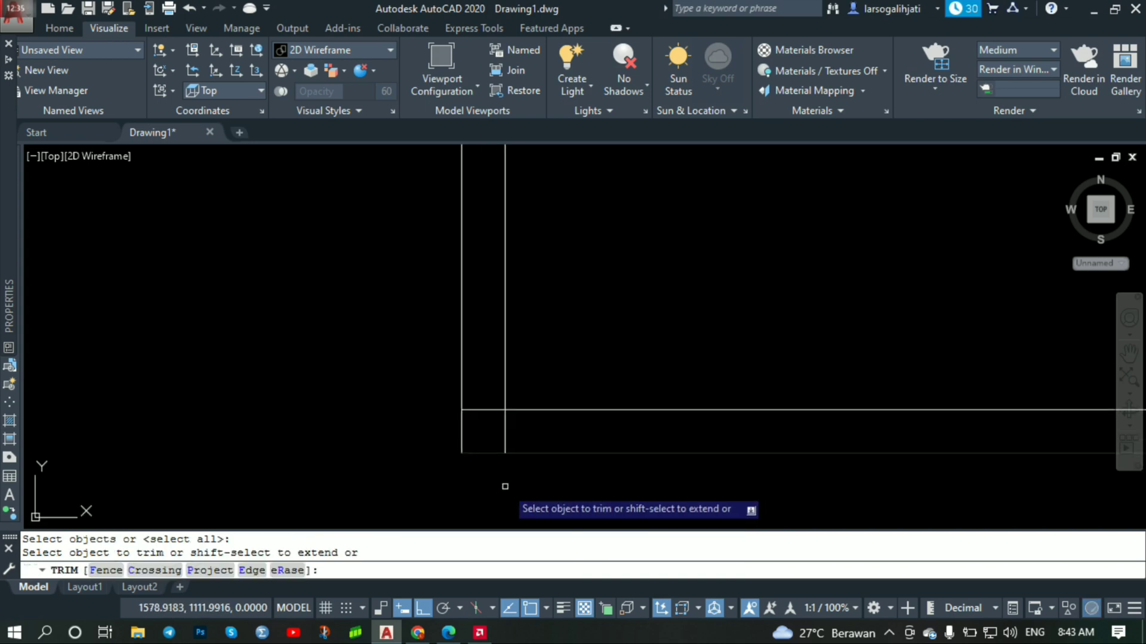
pyautogui.click(505, 432)
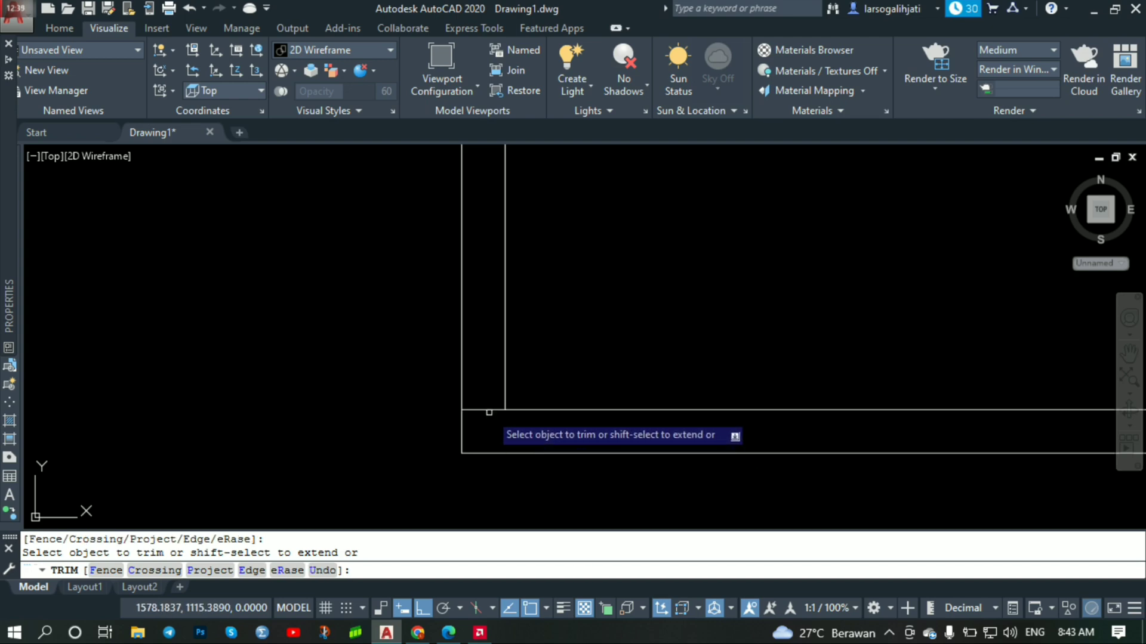
pyautogui.click(486, 411)
pyautogui.scroll(-10, 485, 410)
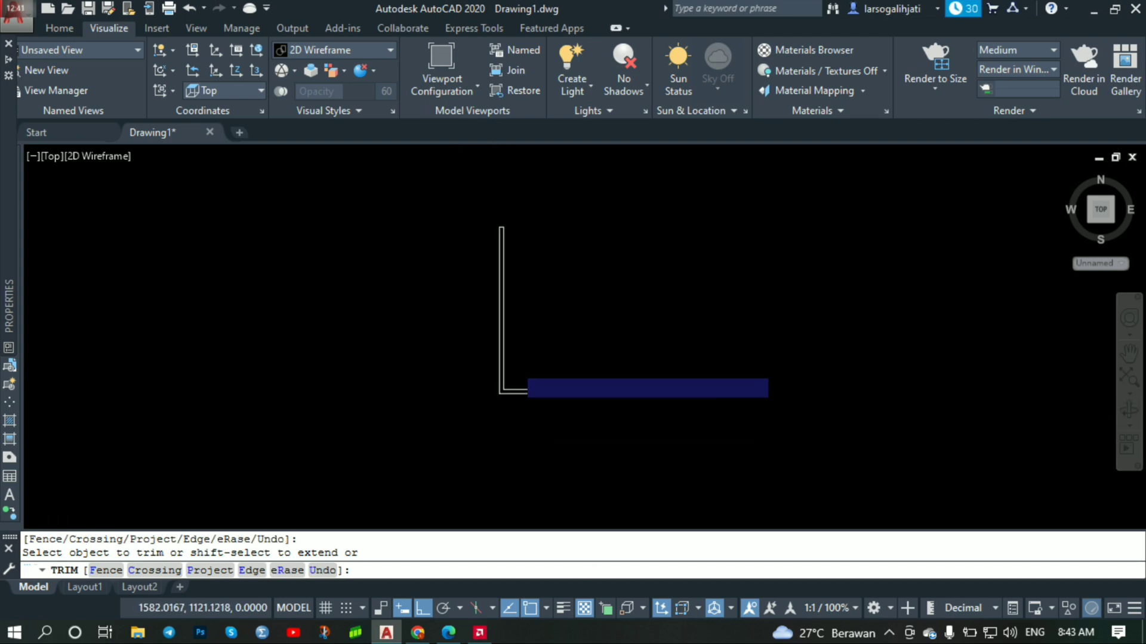
pyautogui.scroll(2, 528, 331)
pyautogui.scroll(-2, 528, 325)
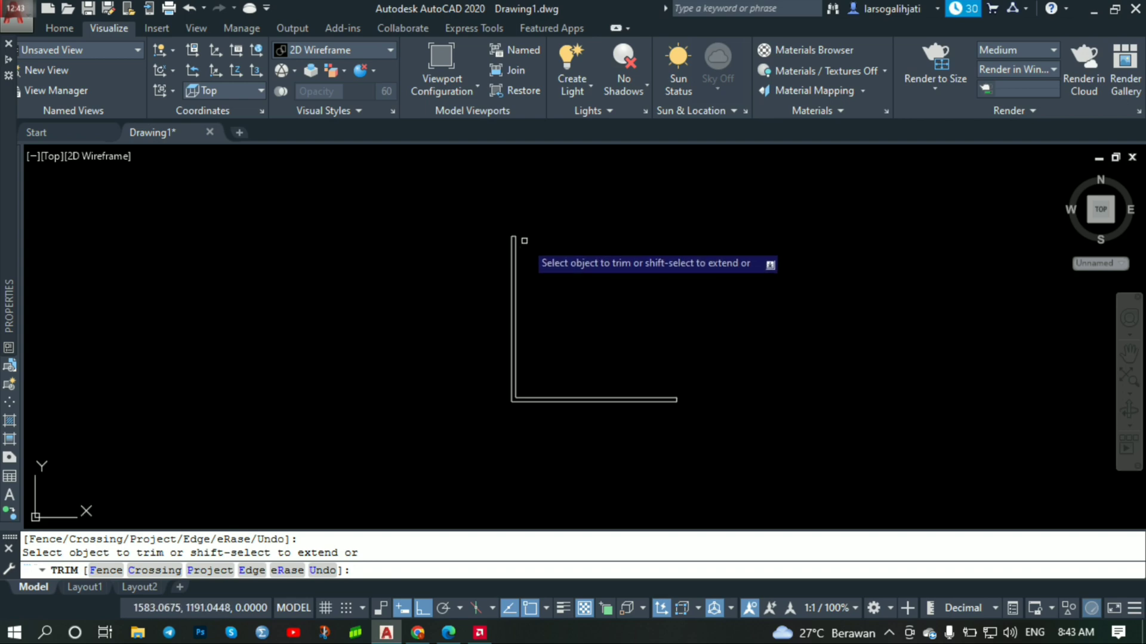
pyautogui.press('Escape')
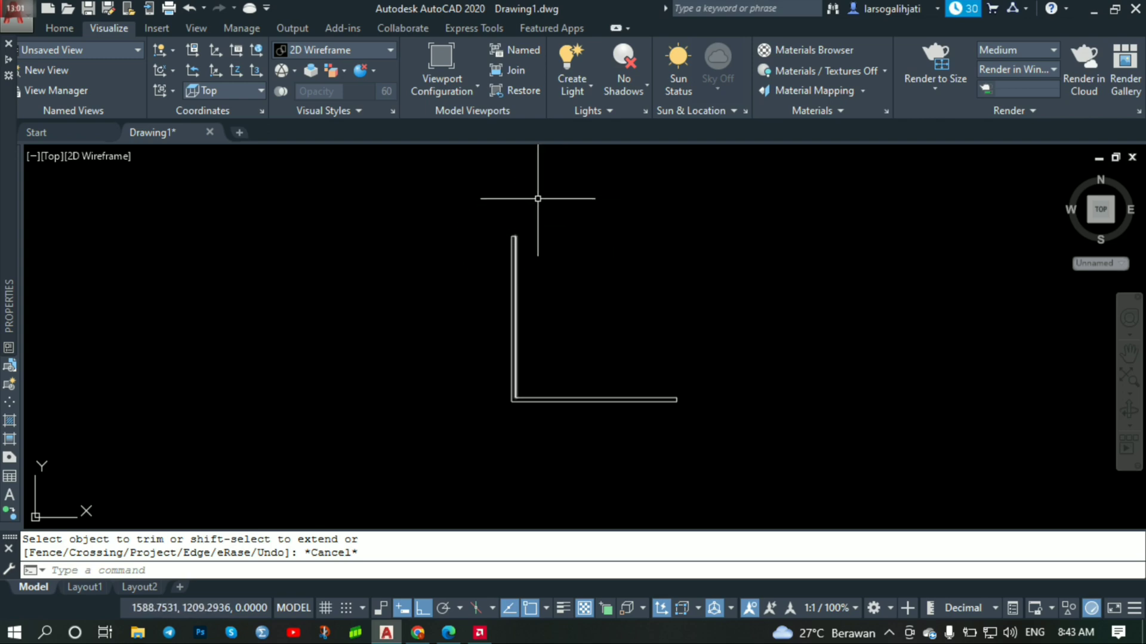
# - Switch the model view to SW Isometric
pyautogui.scroll(2, 502, 207)
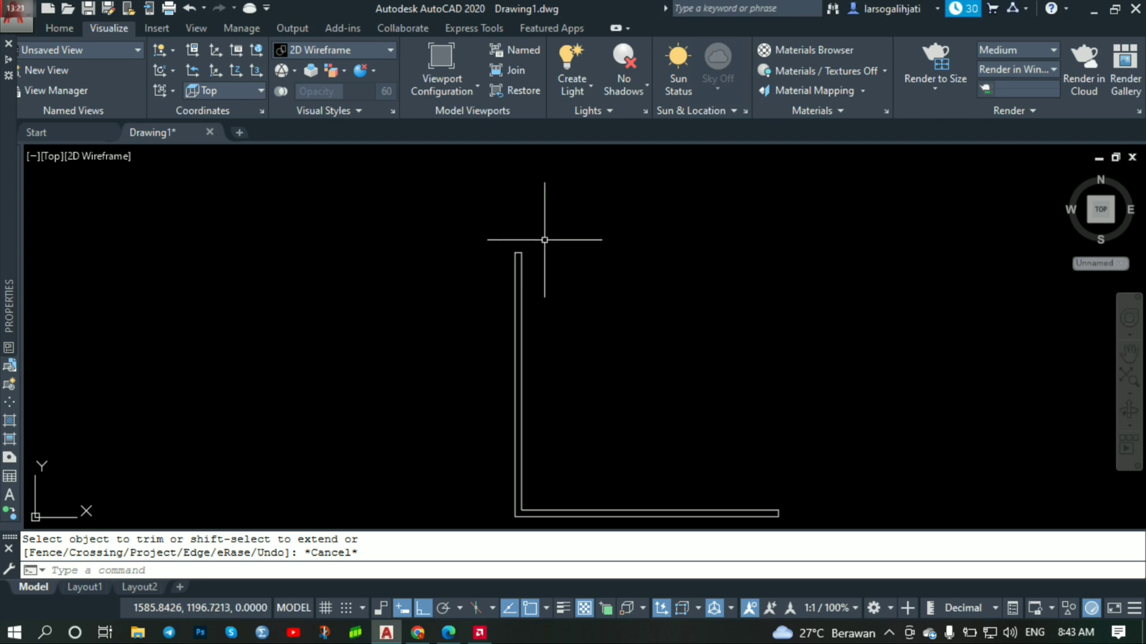
pyautogui.scroll(-5, 545, 227)
pyautogui.scroll(5, 579, 266)
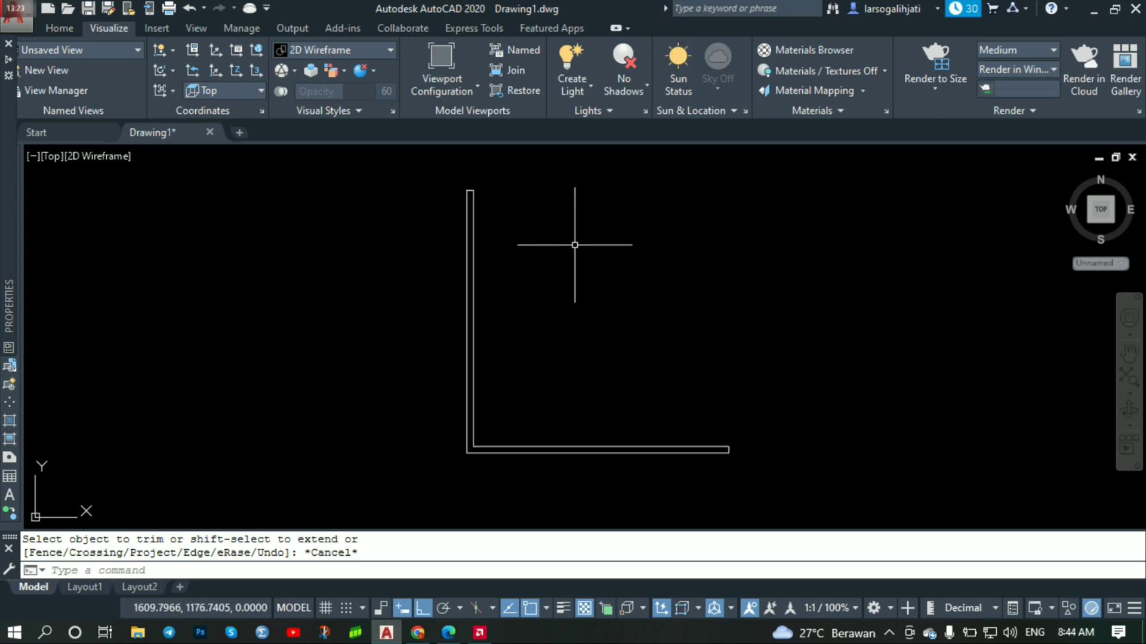
pyautogui.scroll(-2, 574, 244)
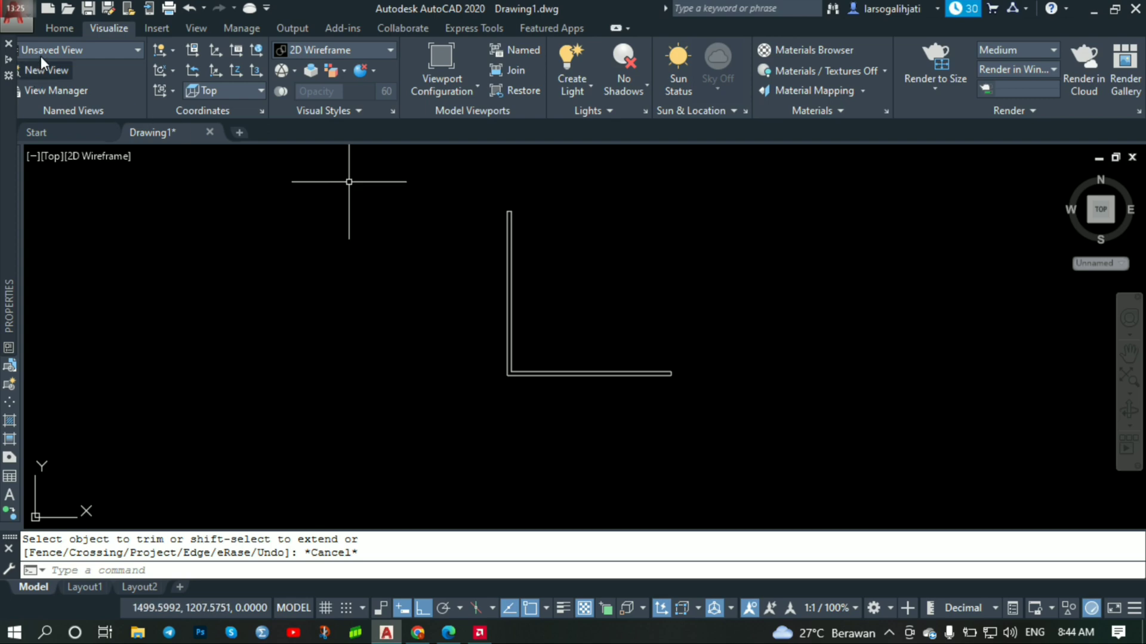
pyautogui.click(59, 31)
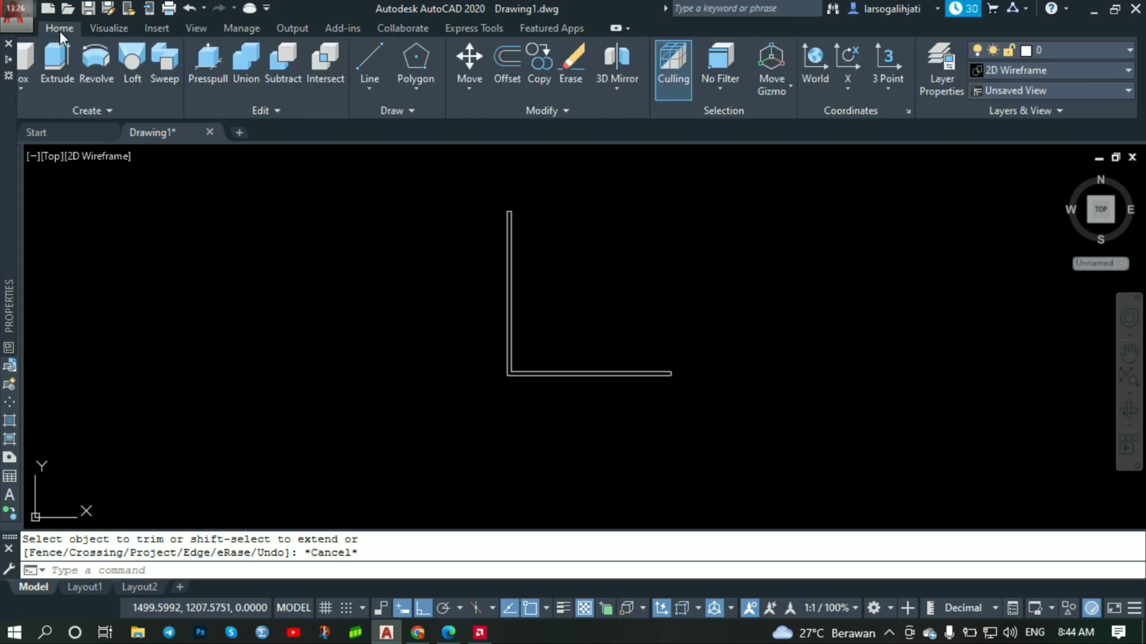
pyautogui.click(1001, 91)
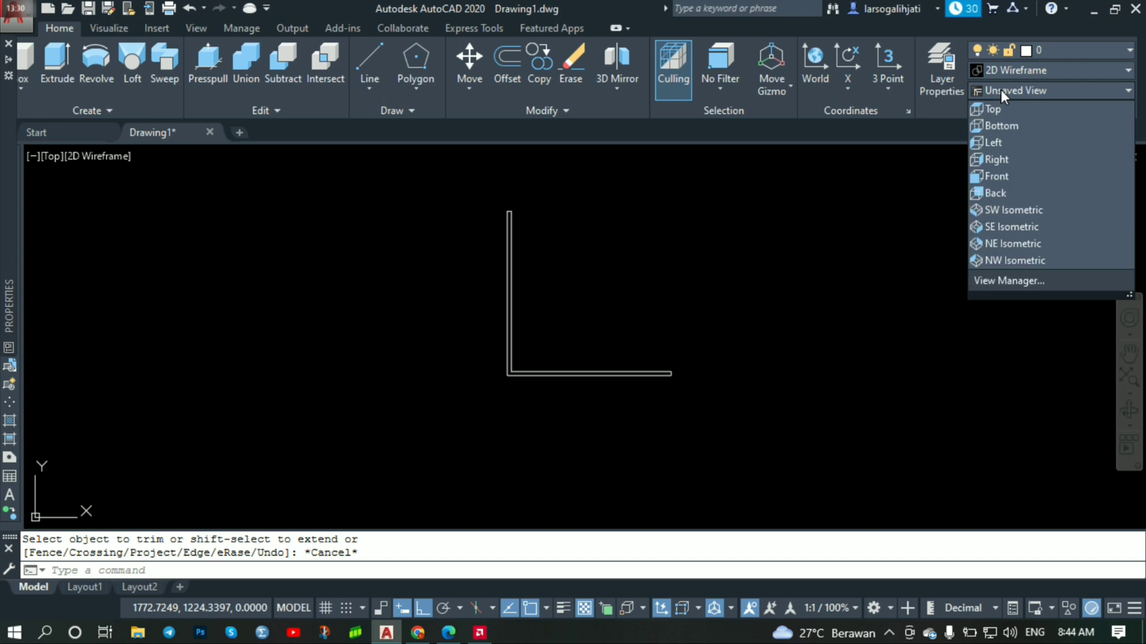
pyautogui.click(1023, 209)
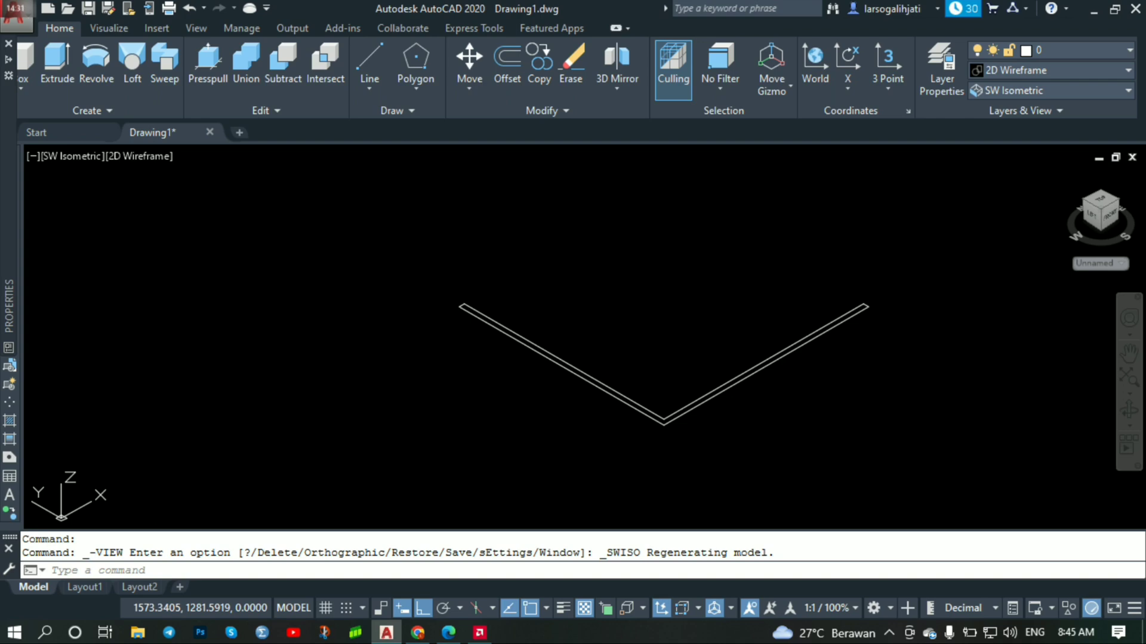
pyautogui.hotkey('ctrl', 'shift', 'e')
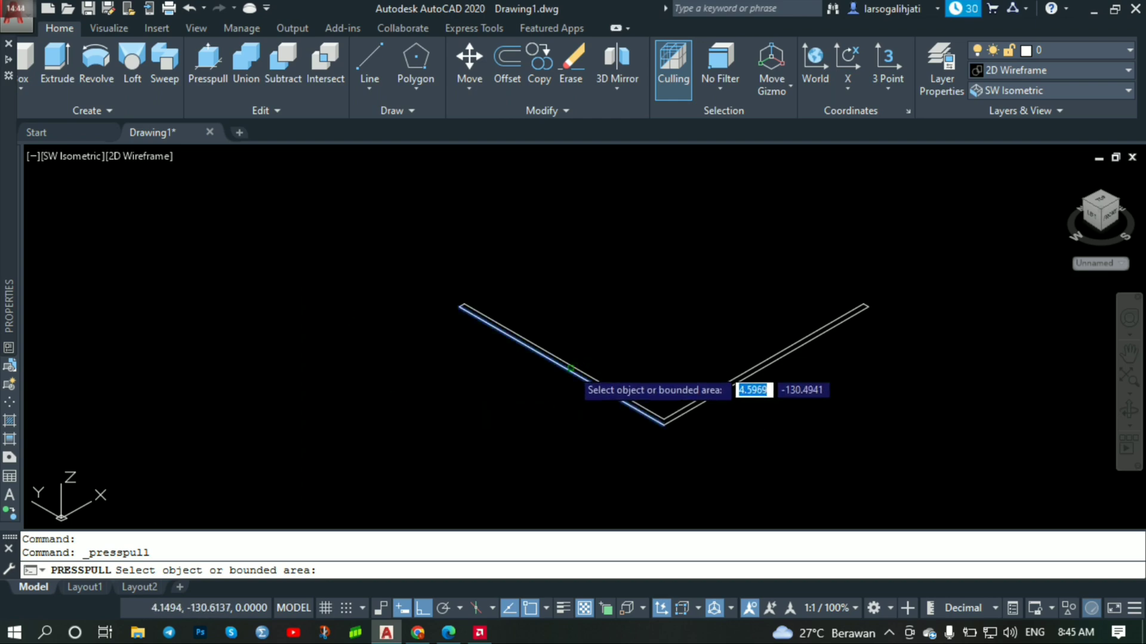
pyautogui.click(571, 368)
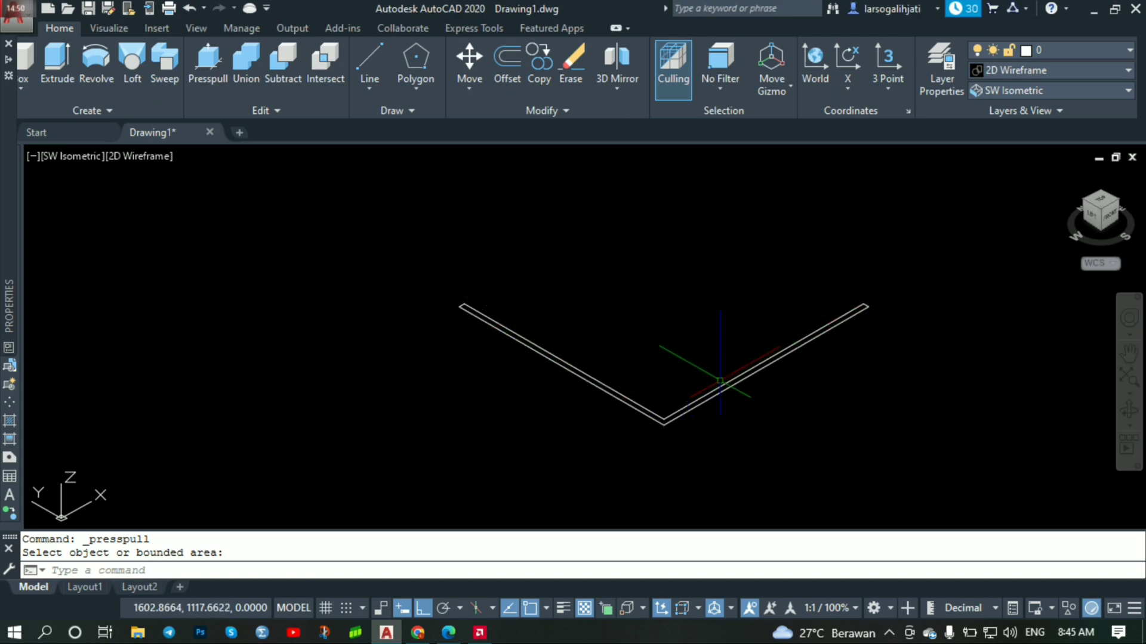
pyautogui.click(738, 389)
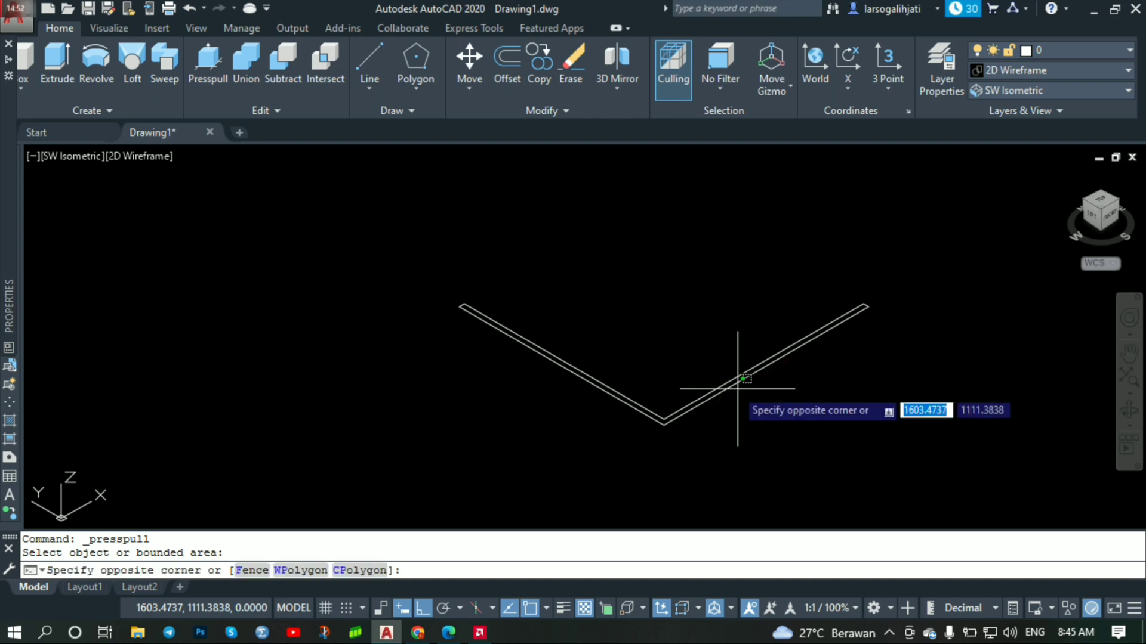
pyautogui.click(733, 384)
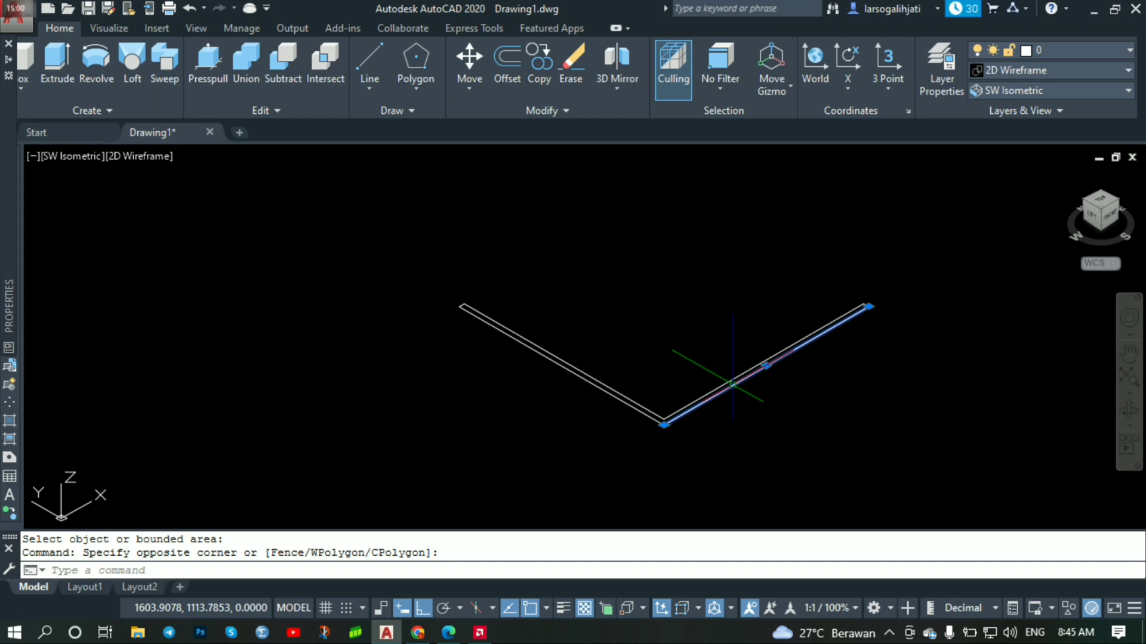
pyautogui.press('Escape')
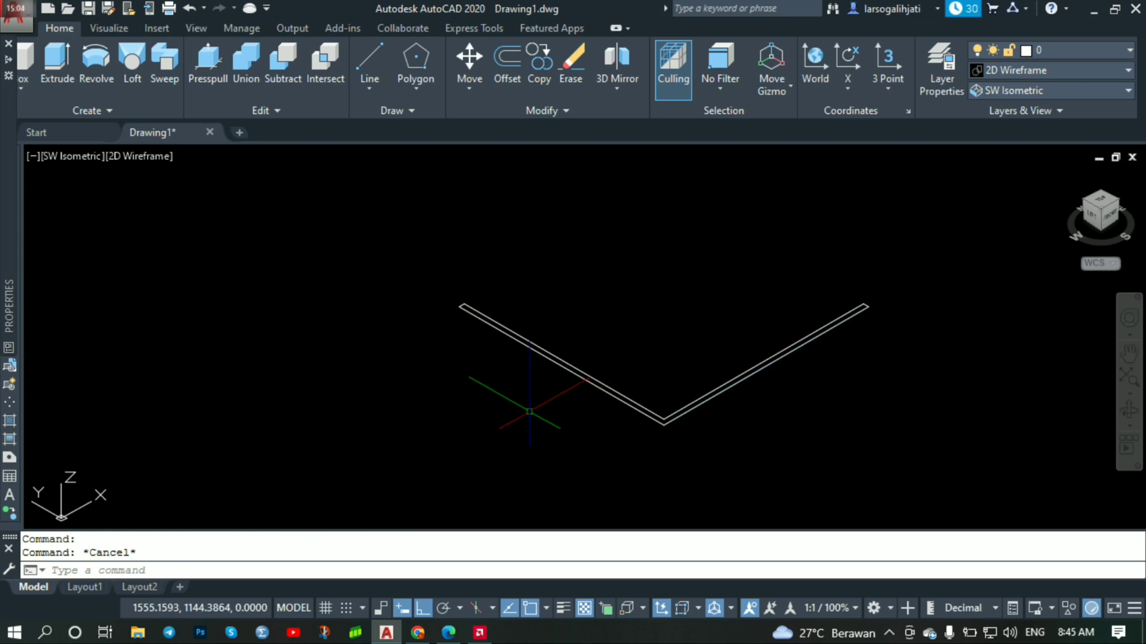
# - Join all the line segments of the L-profile outline into a single polyline
pyautogui.write('UN')
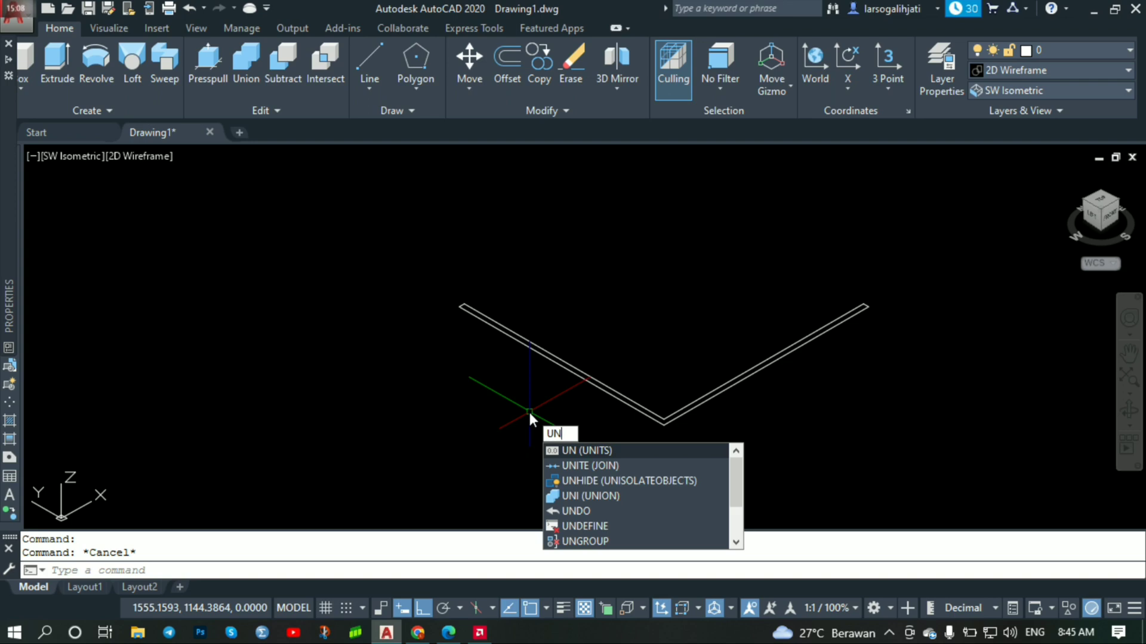
pyautogui.click(577, 465)
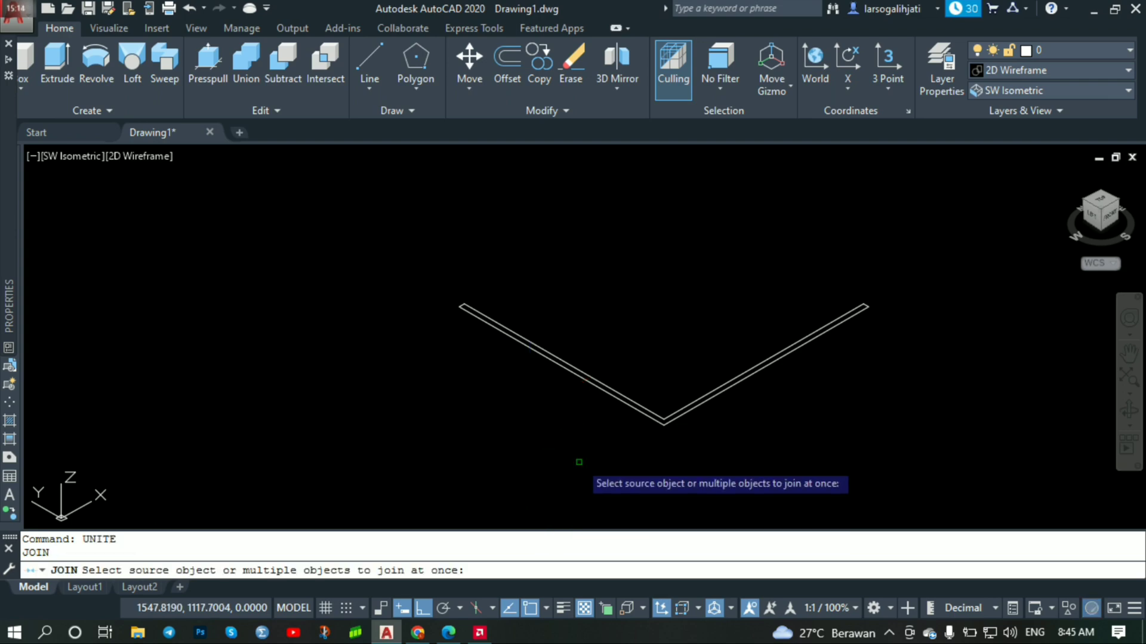
pyautogui.click(908, 164)
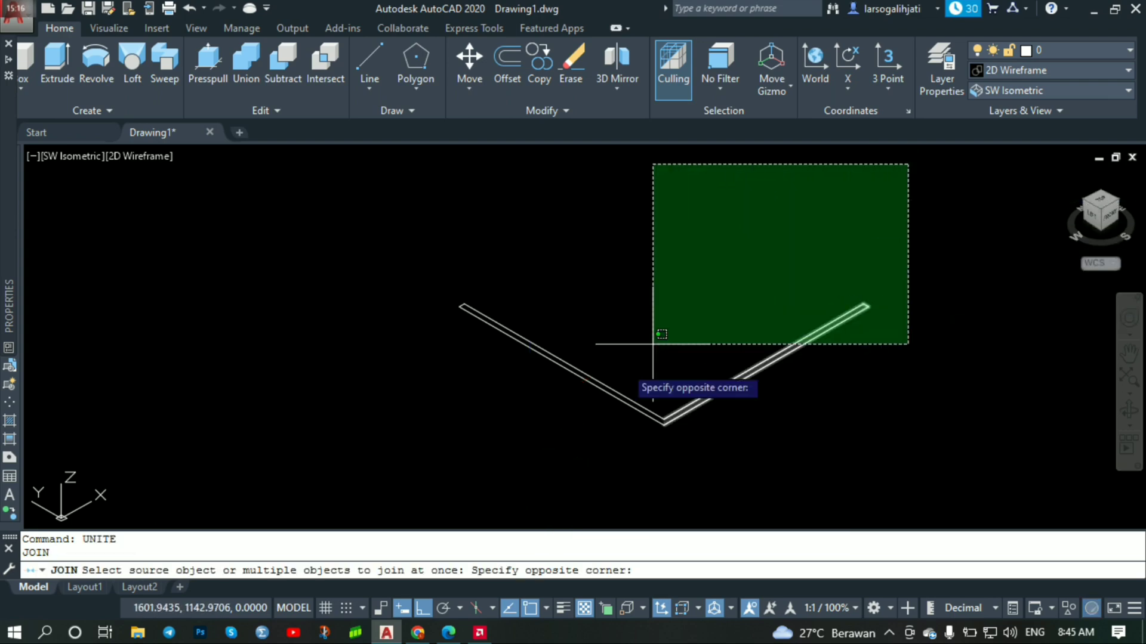
pyautogui.click(426, 501)
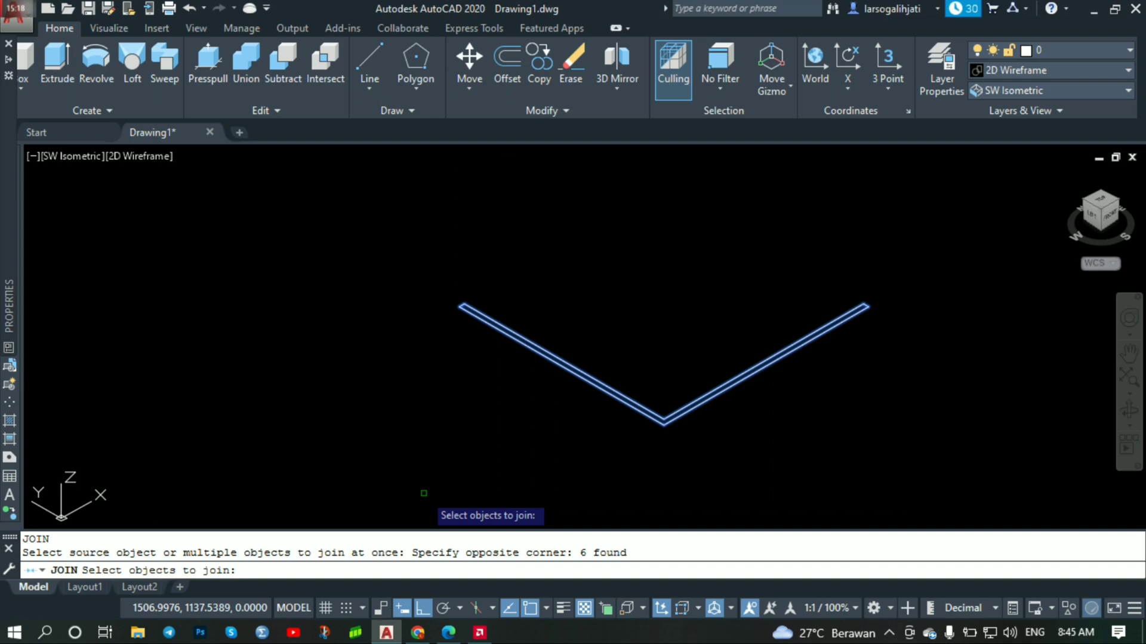
pyautogui.press('Return')
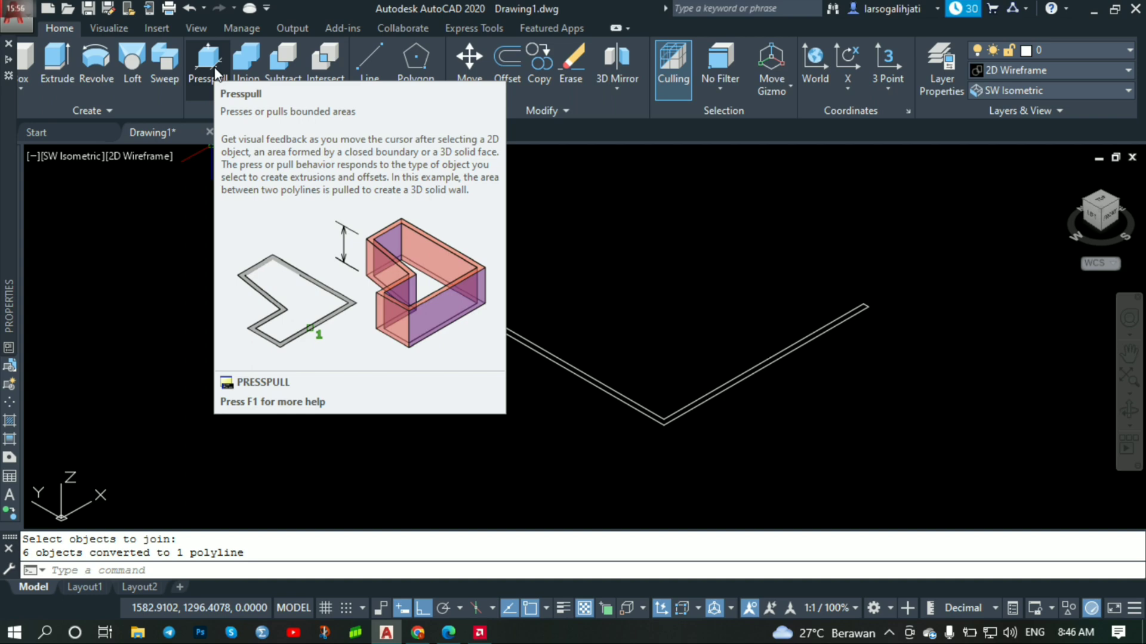
# - Presspull the area enclosed by the L-profile upward to a height of 200 and end the command
pyautogui.click(216, 70)
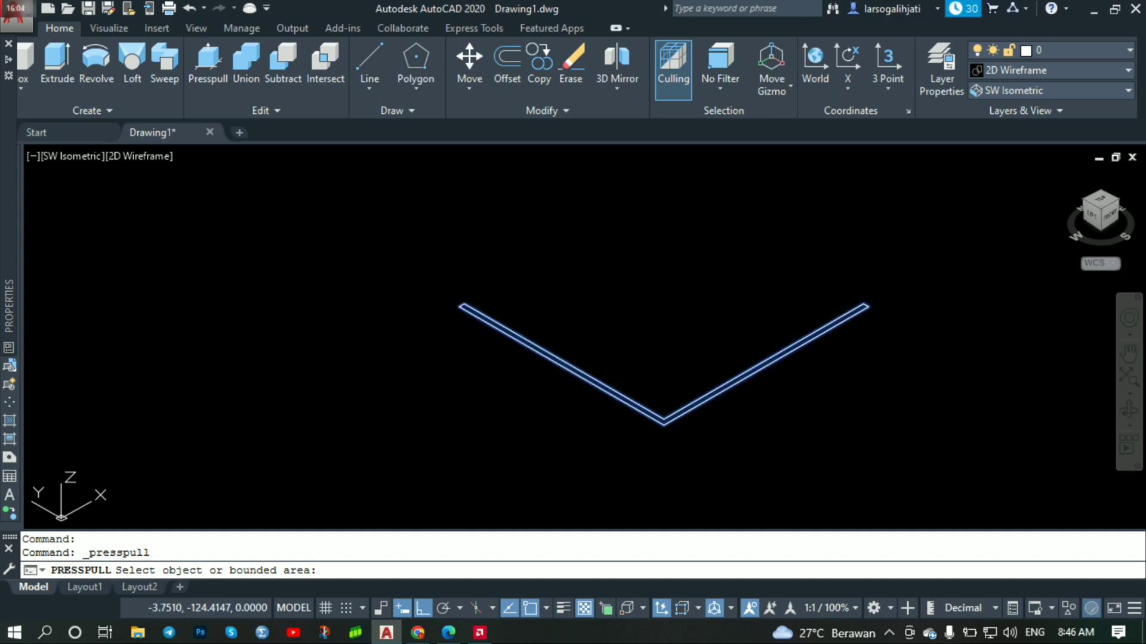
pyautogui.click(663, 363)
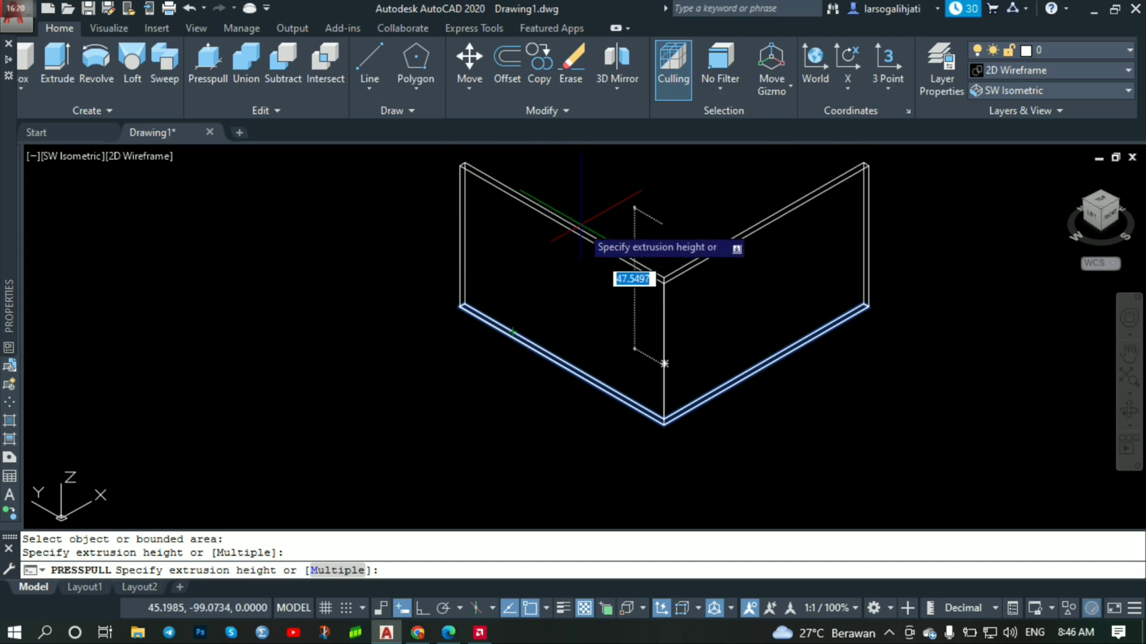
pyautogui.scroll(-2, 582, 229)
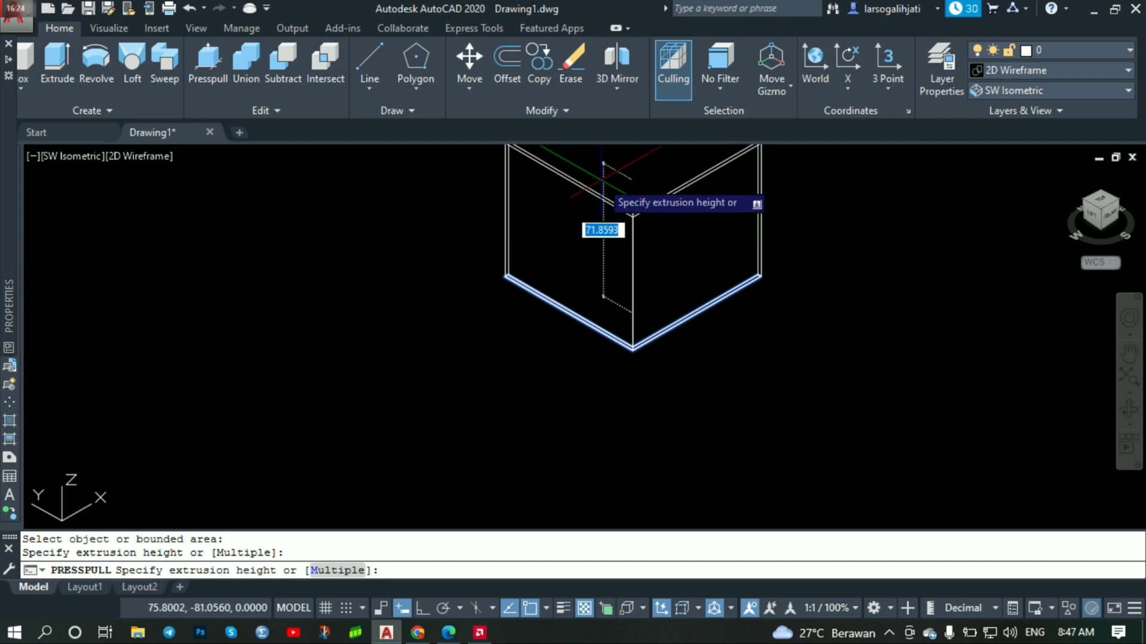
pyautogui.press('BackSpace')
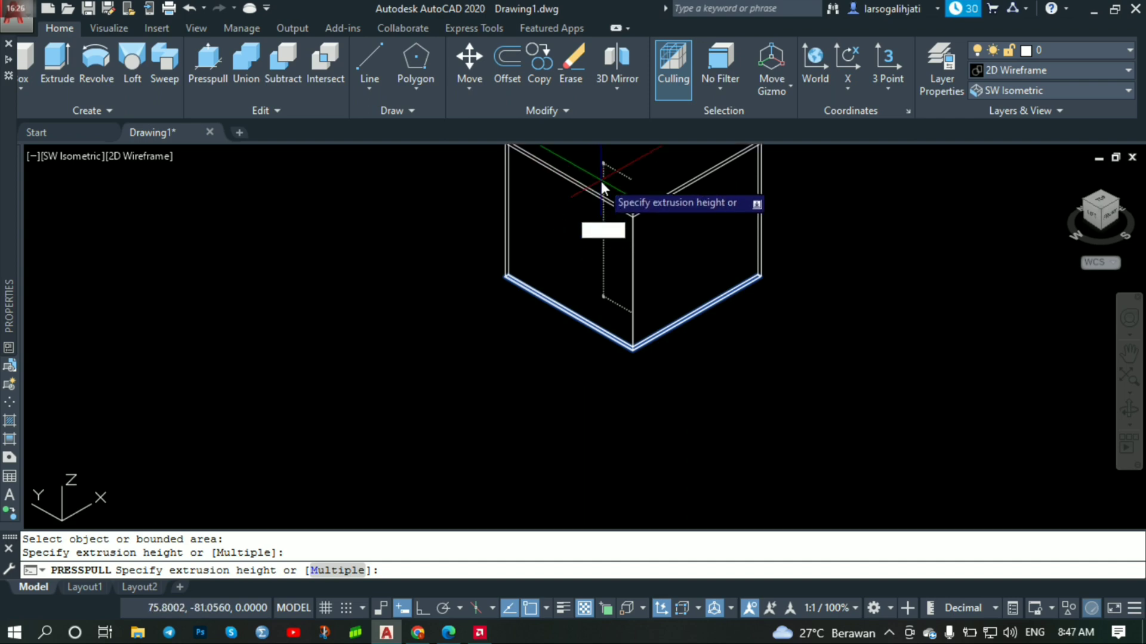
pyautogui.write('200')
pyautogui.press('Return')
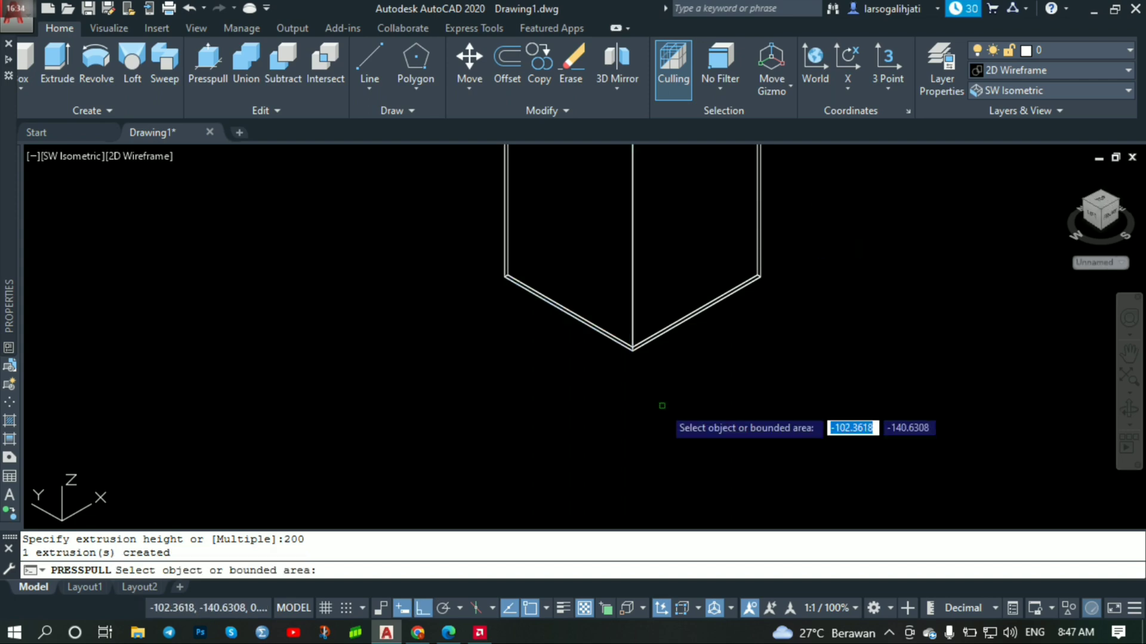
pyautogui.press('Return')
# - Display the extruded L-profile in the Shades of Gray visual style, seen from a custom angle
pyautogui.scroll(8, 634, 345)
pyautogui.scroll(-8, 637, 504)
pyautogui.scroll(5, 645, 306)
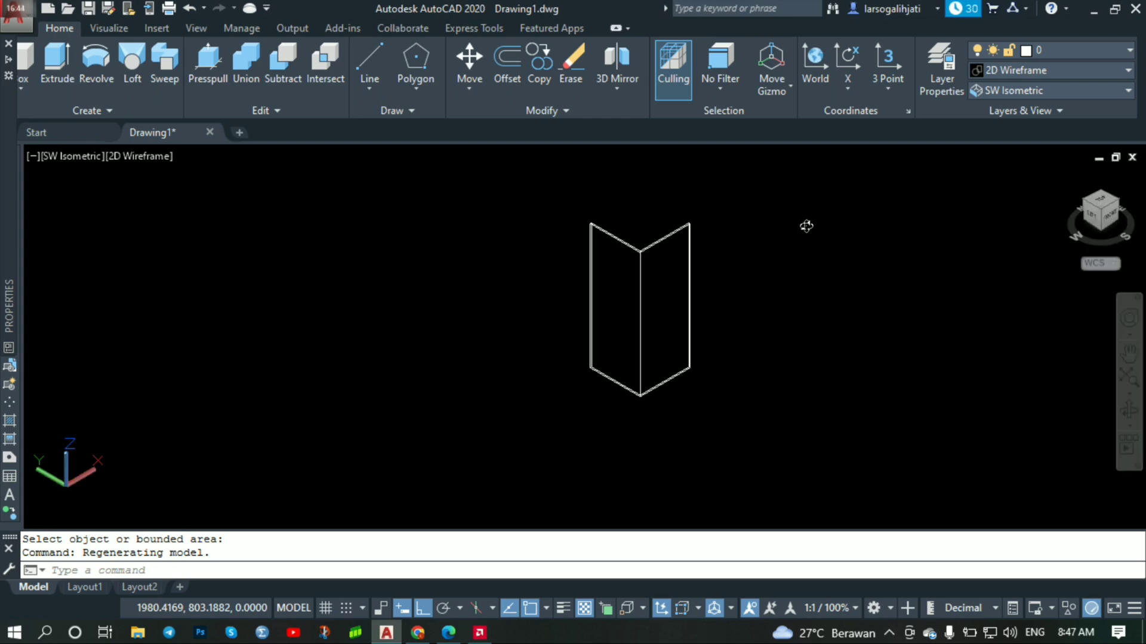
pyautogui.moveTo(806, 226); pyautogui.dragTo(675, 264)
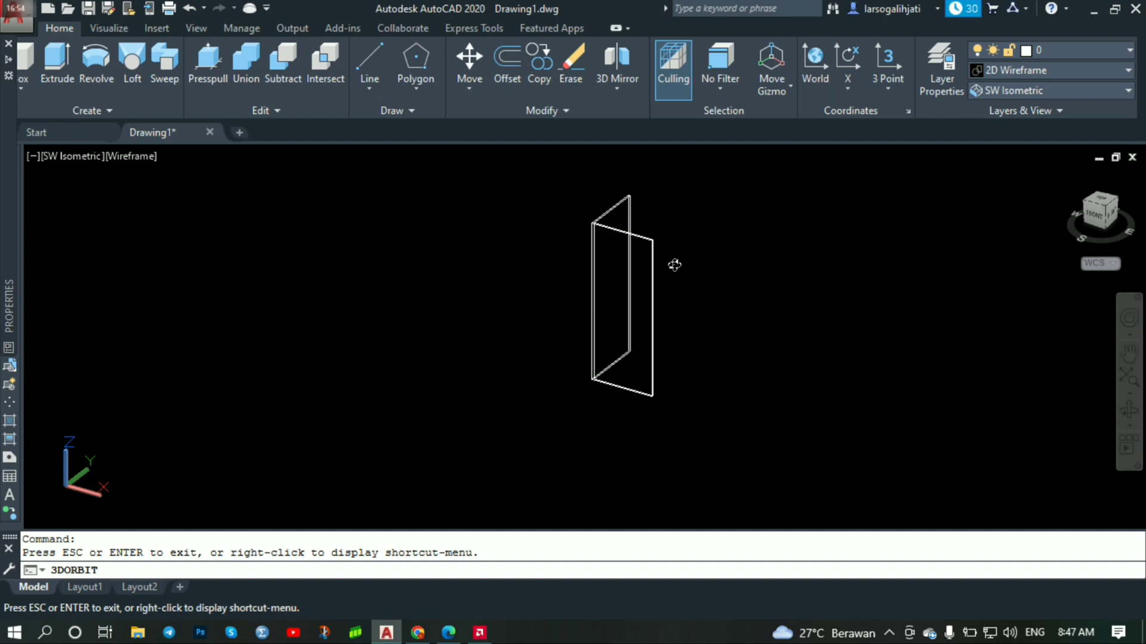
pyautogui.press('Escape')
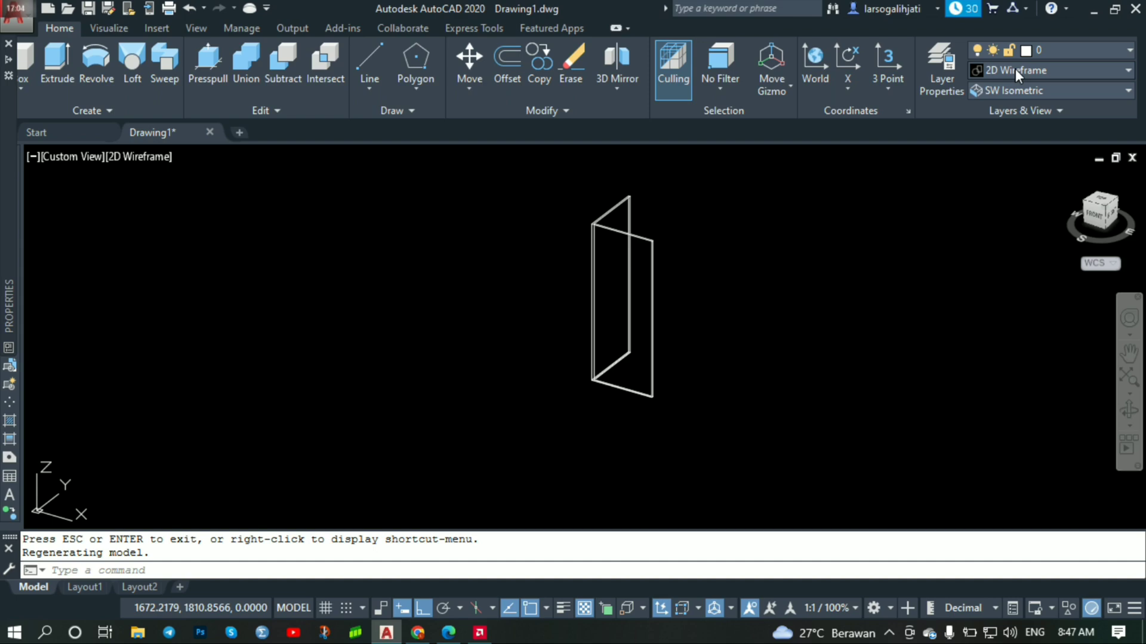
pyautogui.click(1015, 69)
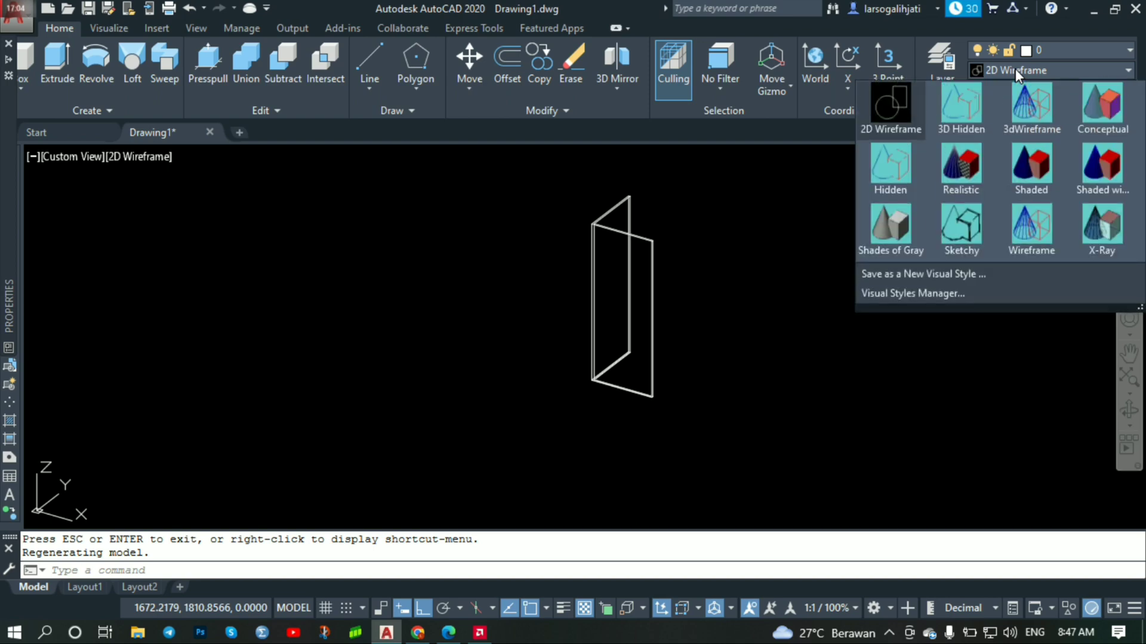
pyautogui.click(890, 230)
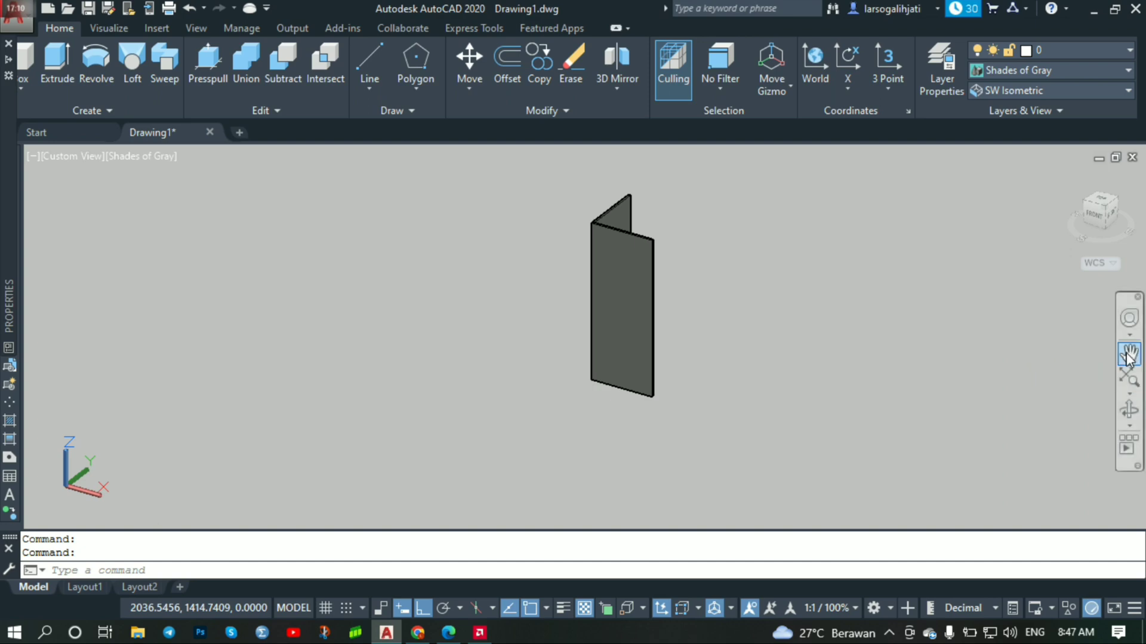
# - Orbit around the shaded L-profile to examine its side and inner corner faces
pyautogui.click(1129, 410)
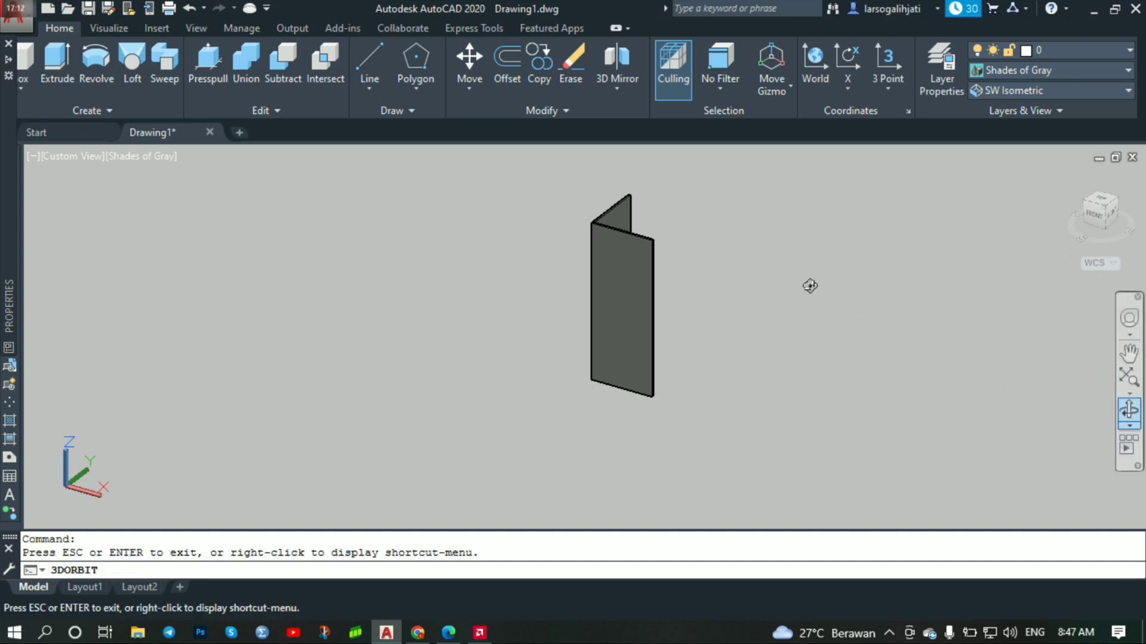
pyautogui.moveTo(801, 281); pyautogui.dragTo(695, 310)
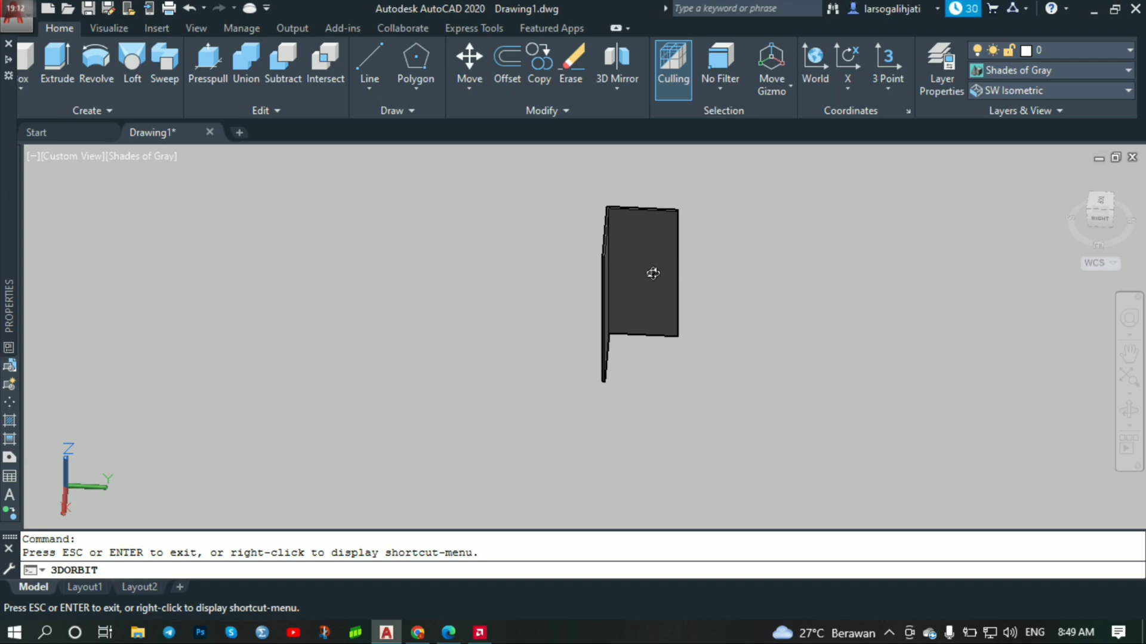
pyautogui.moveTo(653, 272); pyautogui.dragTo(583, 269)
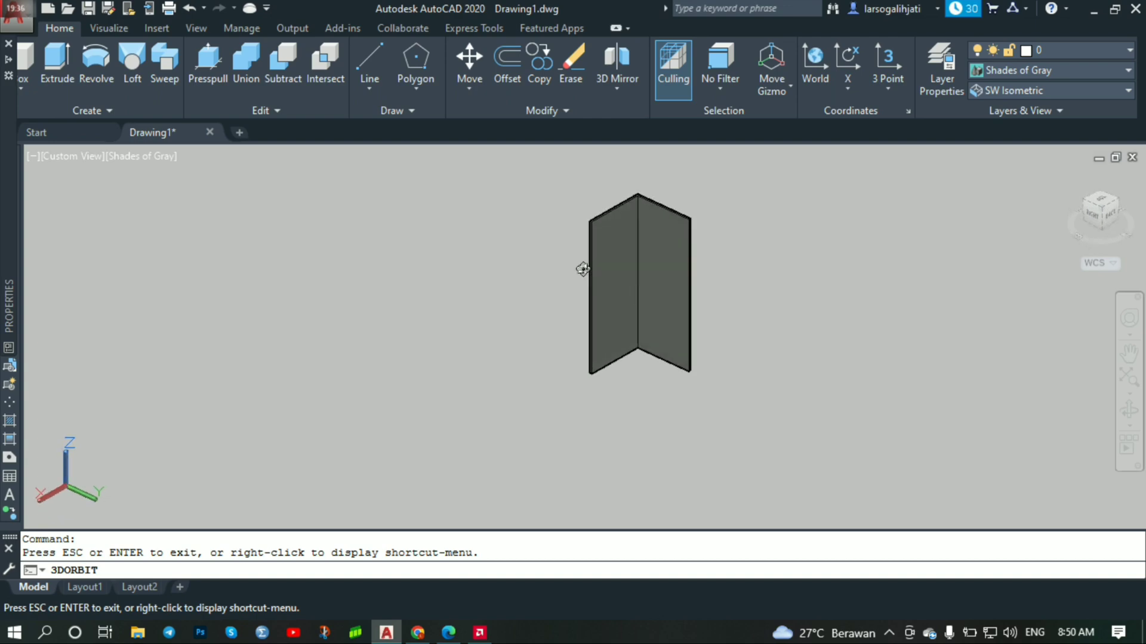